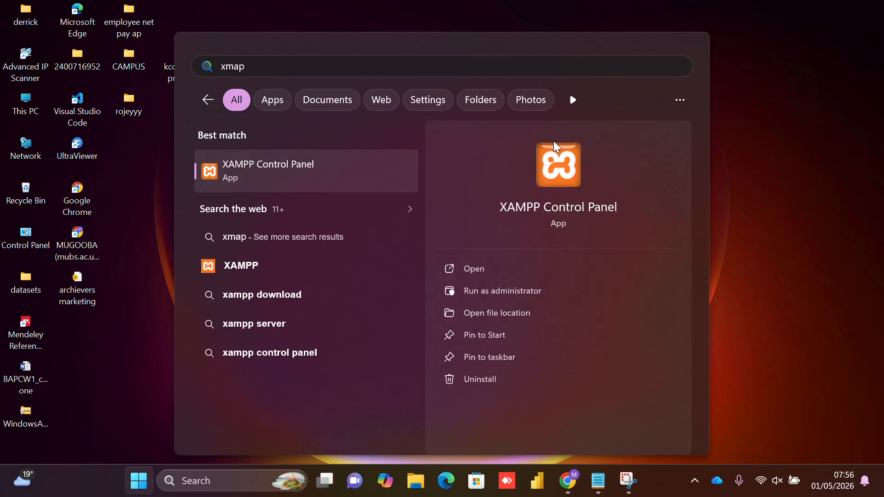
Launch XAMPP Control Panel and start the Apache and MySQL servers, then bring up Edge.
key("Return")
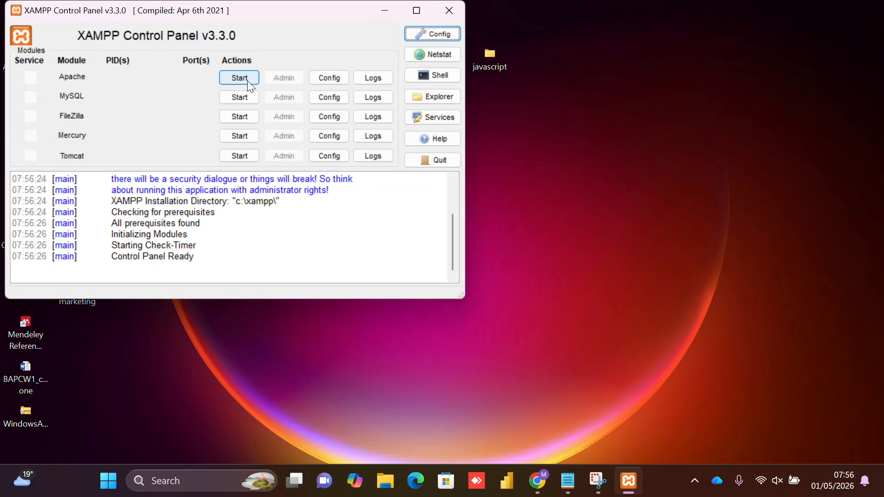
left_click(240, 77)
left_click(239, 96)
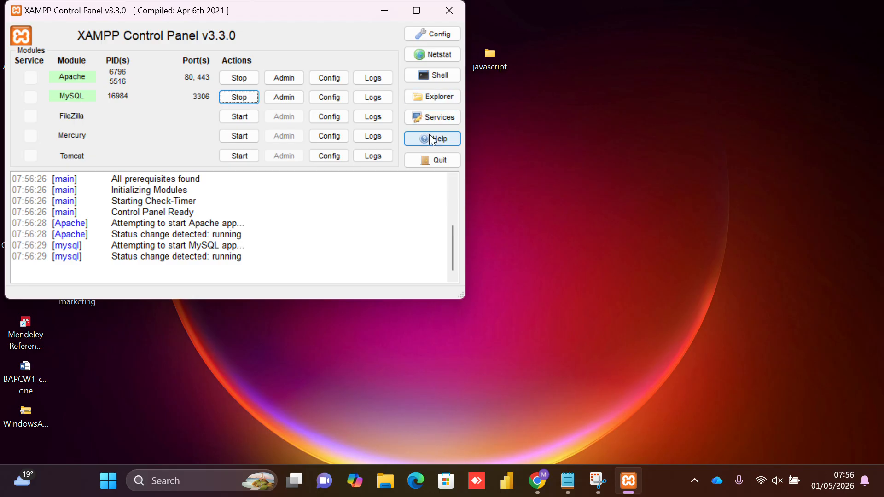
left_click(416, 482)
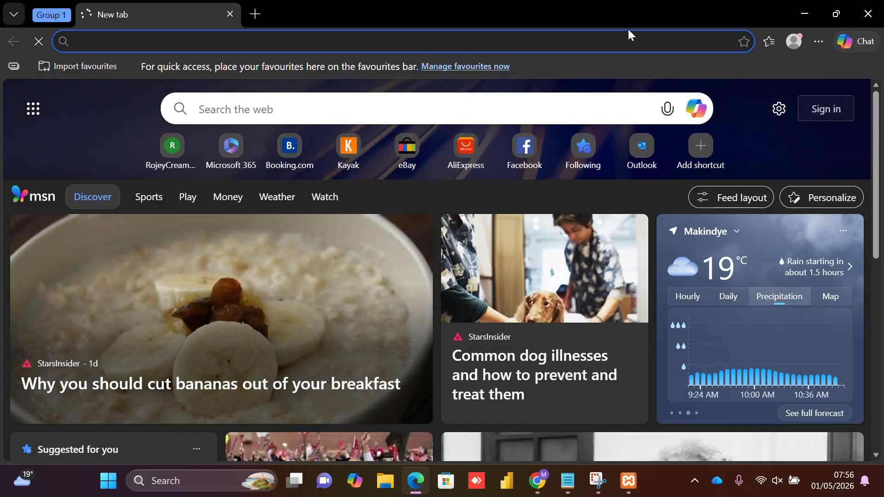
Enter and correct the local hospital site address in Edge's address bar and load it.
type("lo")
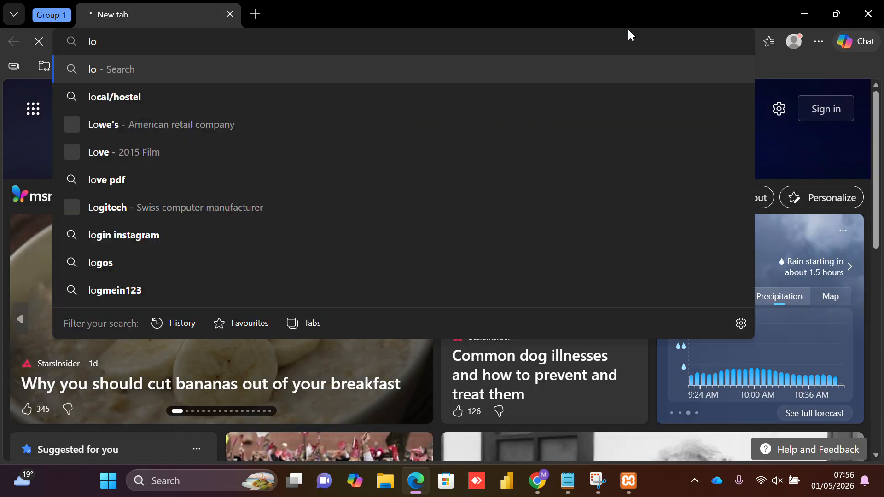
type("cal")
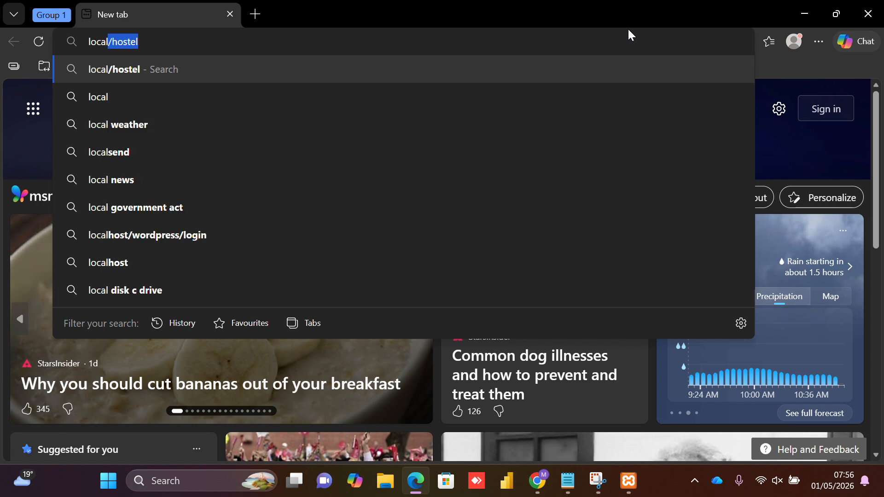
key("Right")
key("BackSpace")
key("BackSpace")
key("BackSpace")
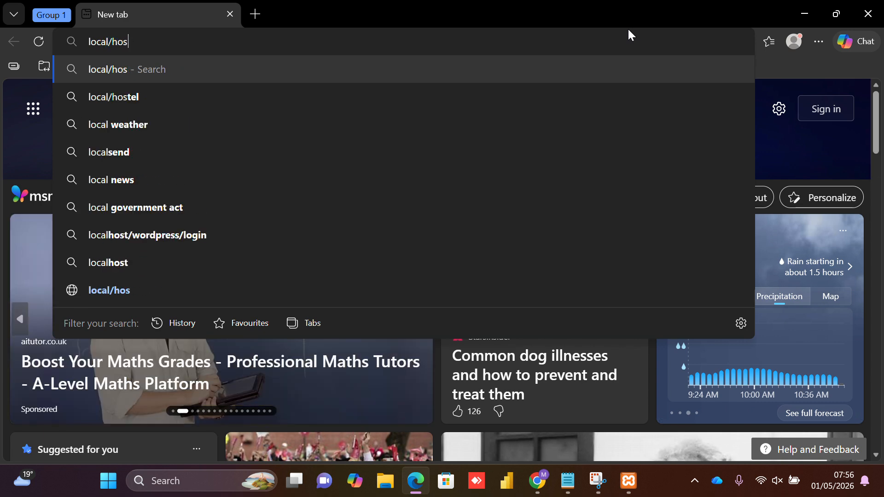
key("BackSpace")
type("pit")
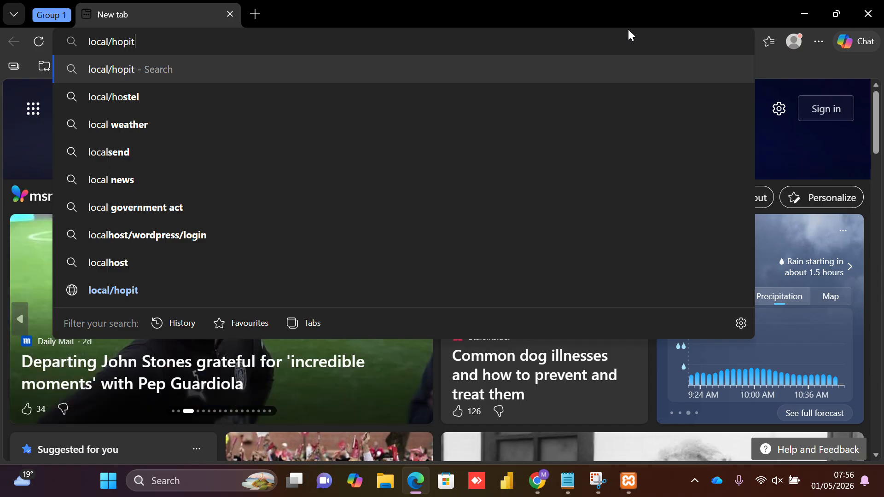
type("al")
key("Return")
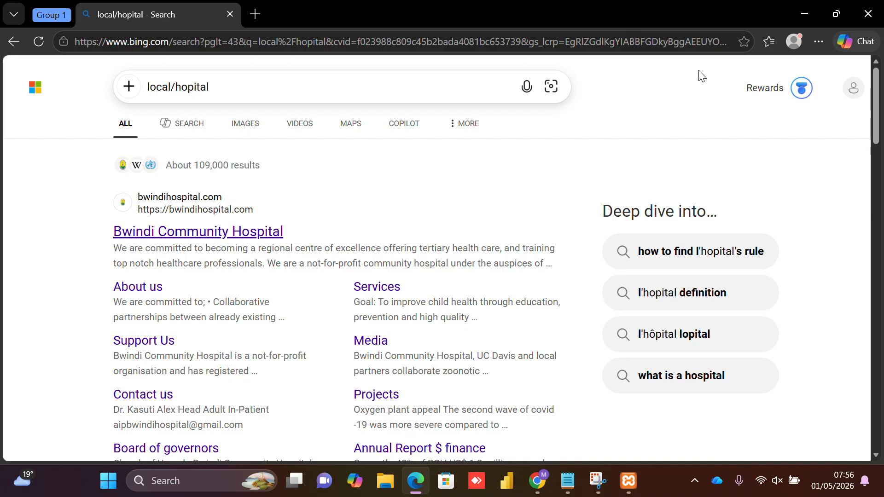
Load localhost/hopital in a new tab, then open the xampp folder from XAMPP Control Panel.
left_click(254, 11)
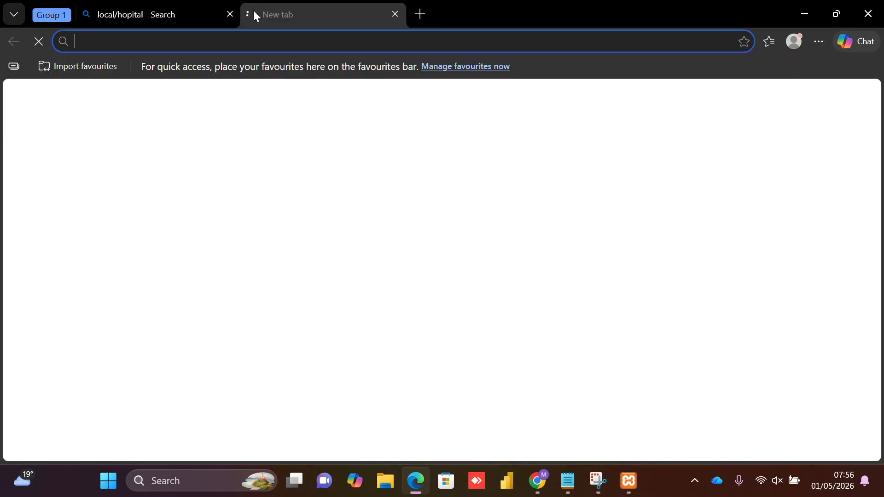
type("loc")
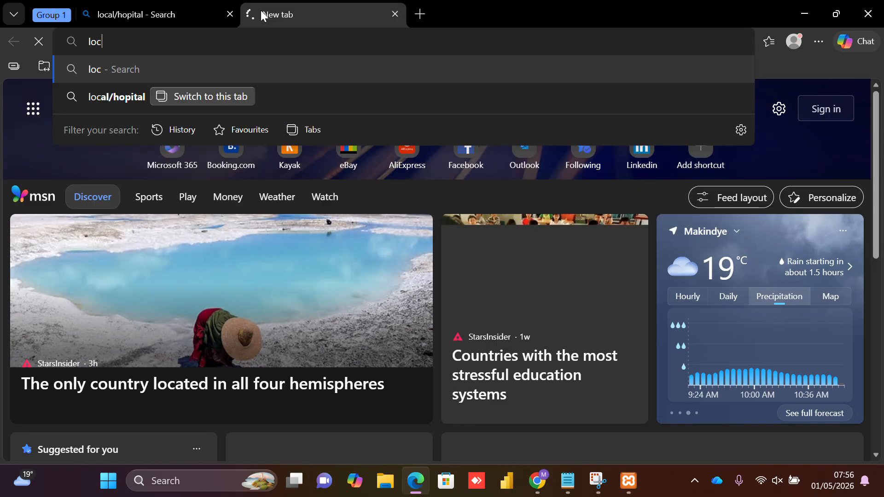
type("alho")
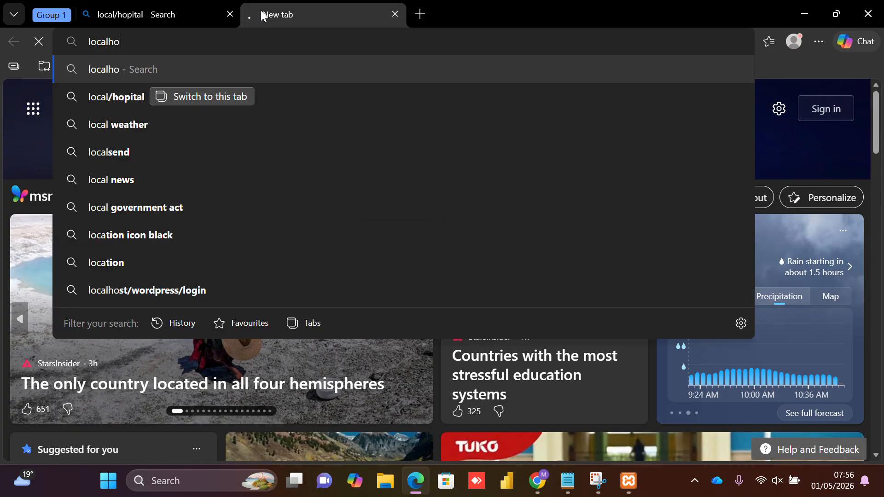
type("st/")
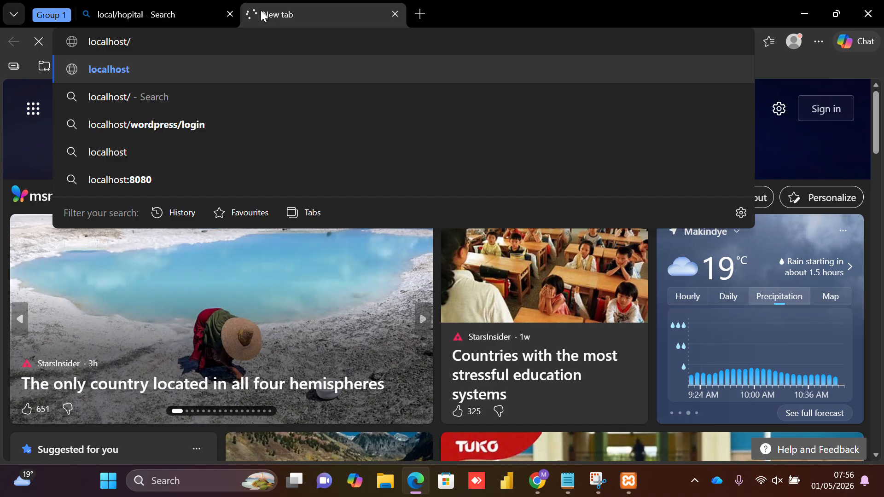
type("hop")
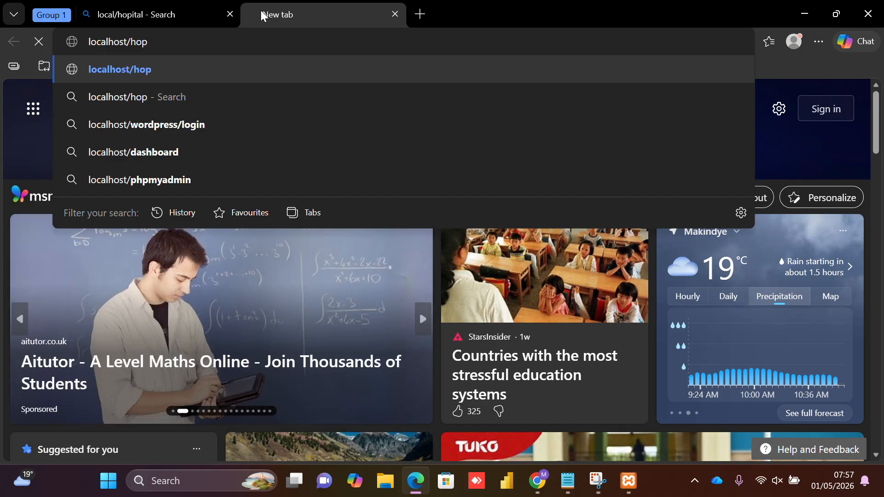
type("ital")
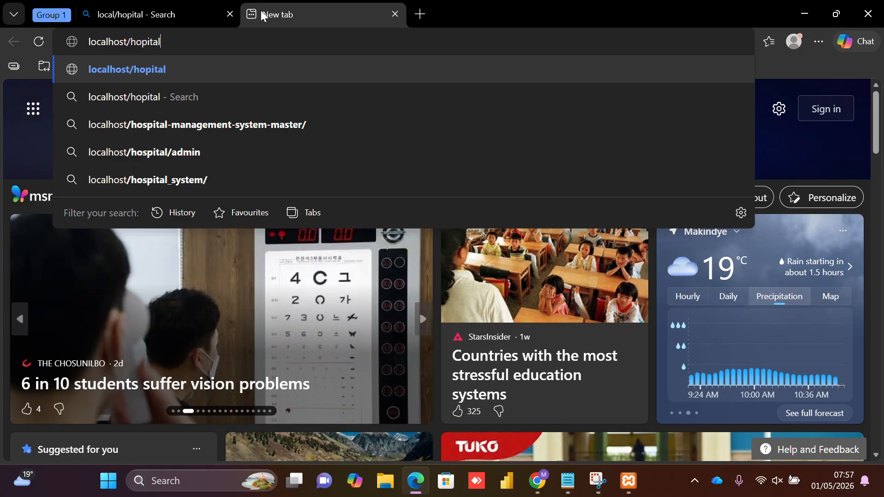
key("Return")
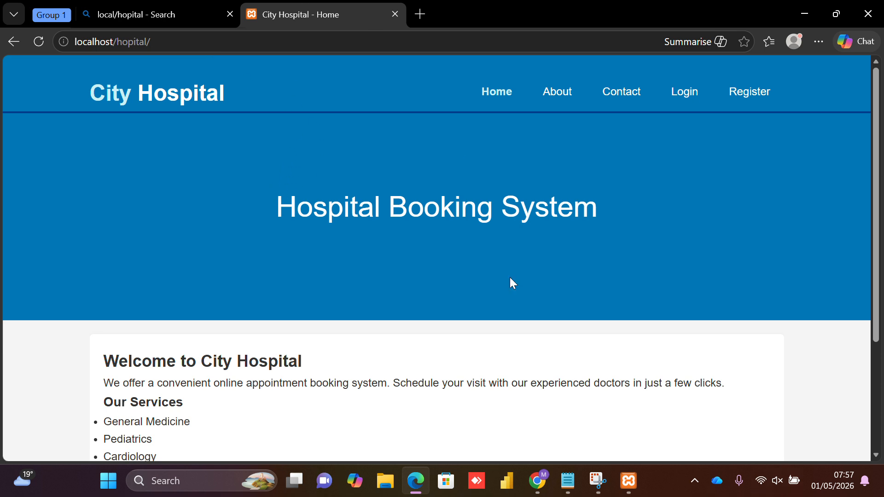
left_click(639, 481)
left_click(439, 96)
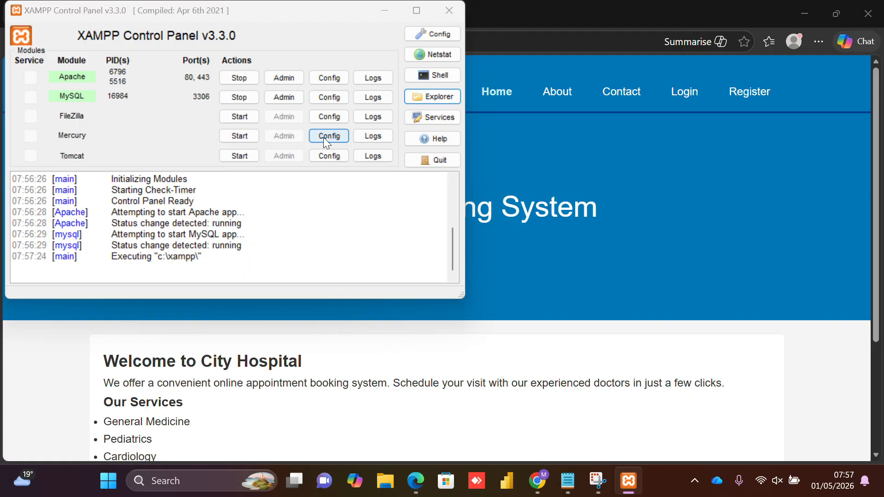
Zip the hopital folder in htdocs as 'hopital (2)' and minimize File Explorer.
scroll(186, 311, "down", 3)
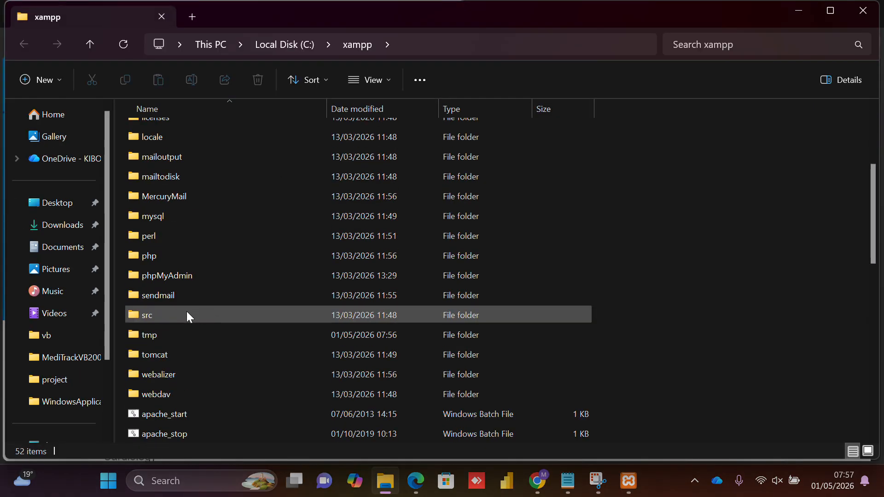
scroll(185, 300, "up", 2)
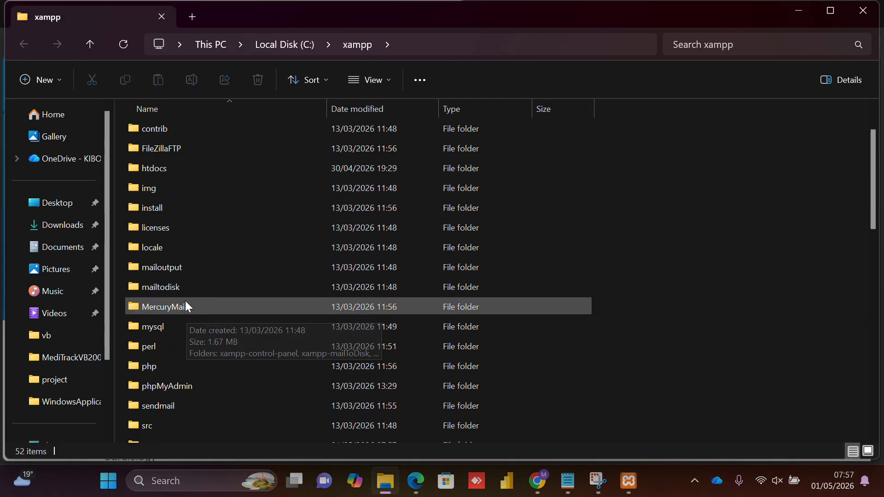
double_click(178, 166)
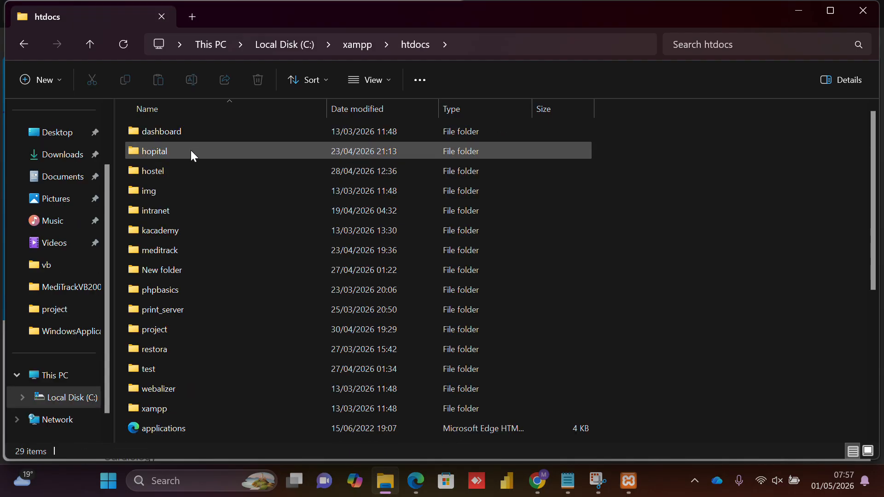
left_click(191, 151)
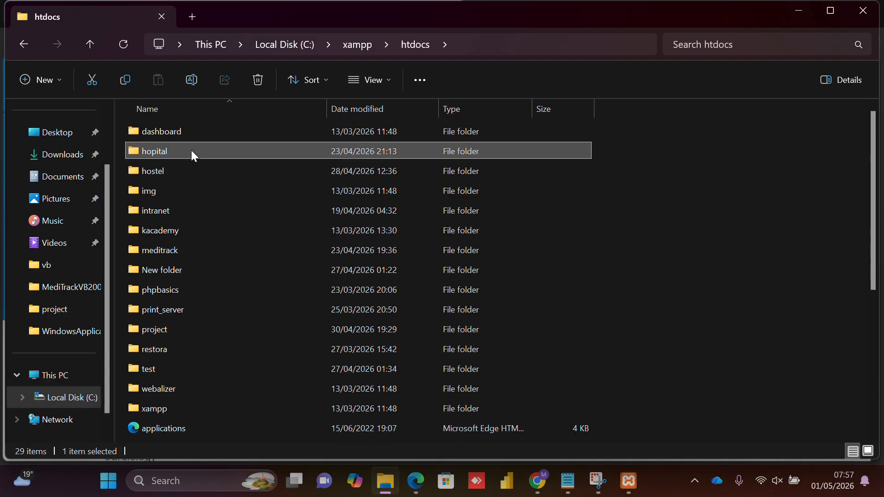
right_click(192, 151)
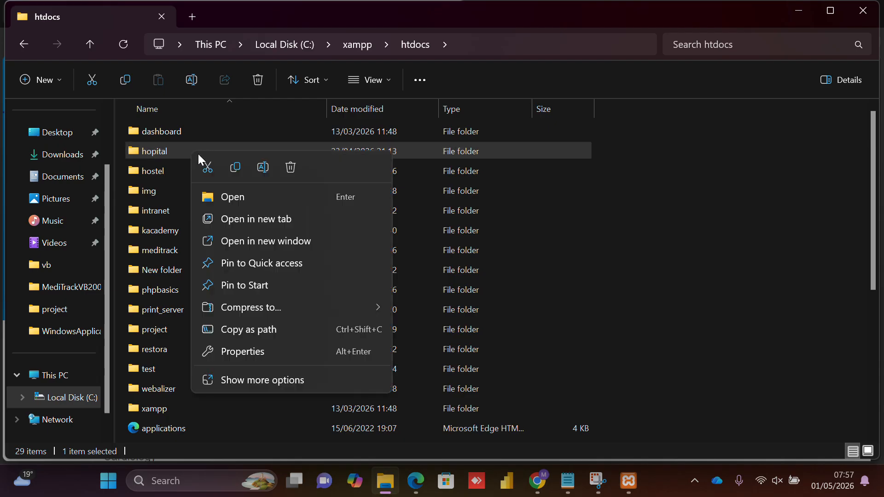
mouse_move(283, 310)
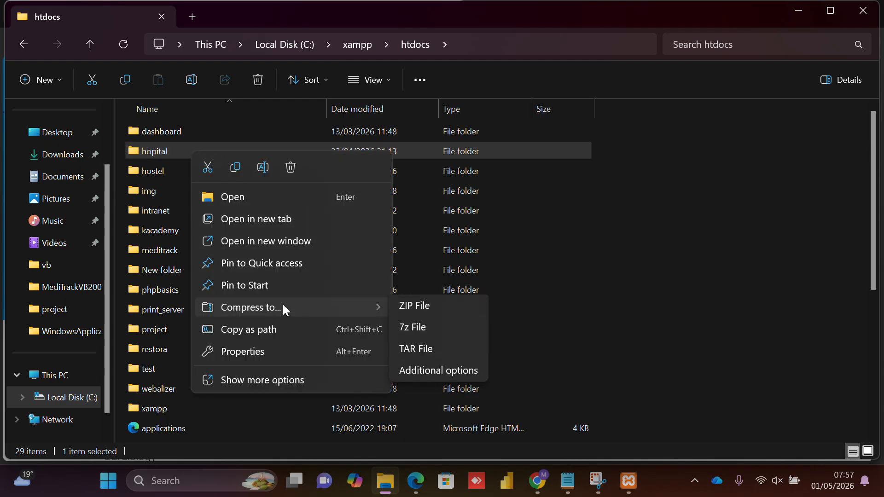
left_click(420, 308)
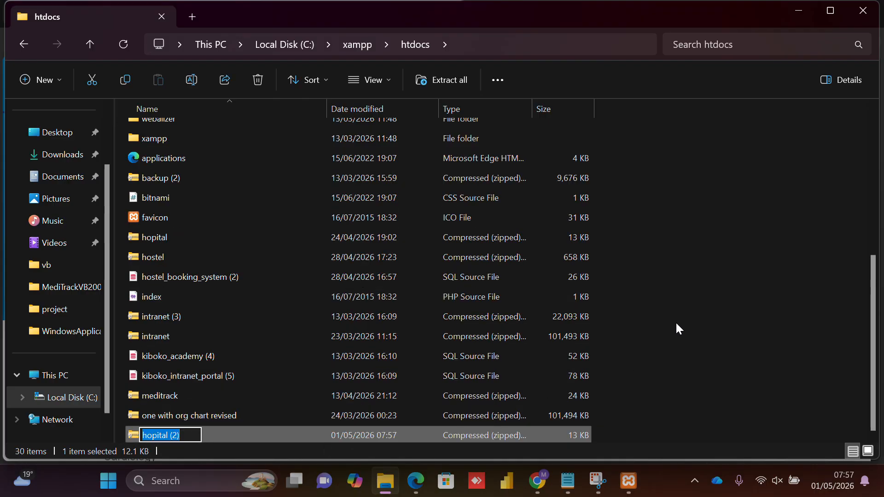
key("Return")
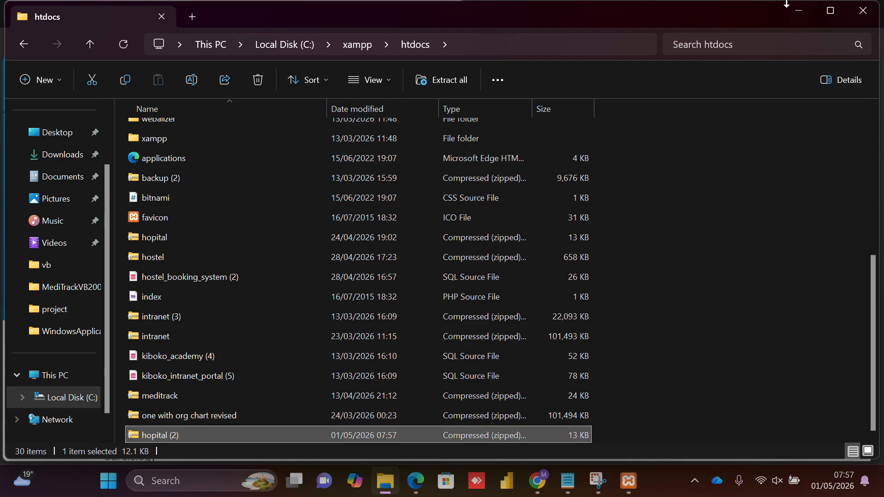
left_click(801, 12)
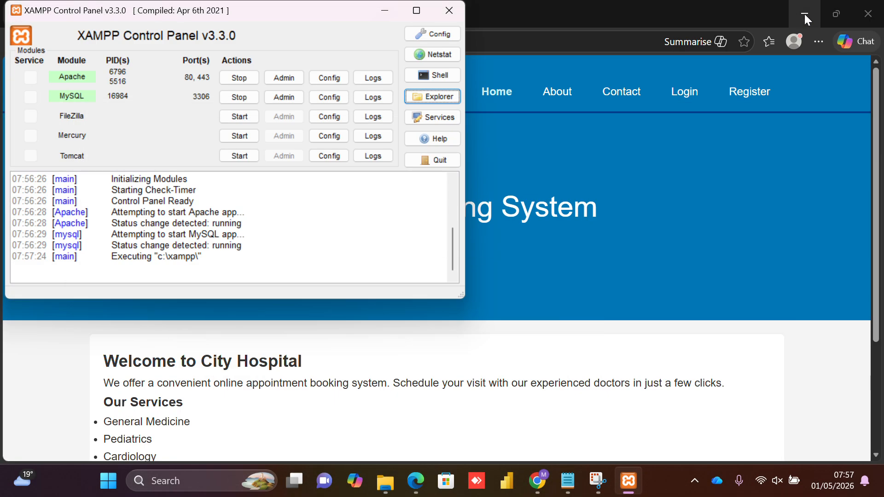
Open phpMyAdmin from XAMPP and select hospital_booking from the Databases list.
left_click(291, 97)
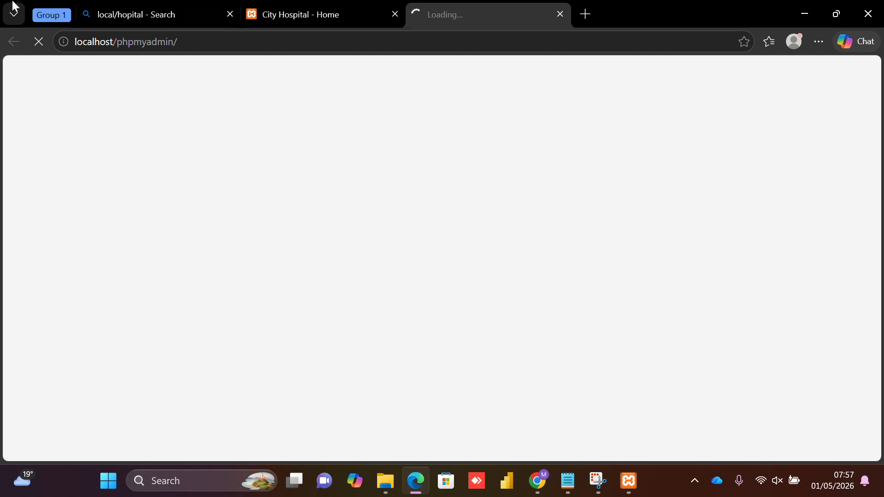
left_click(365, 24)
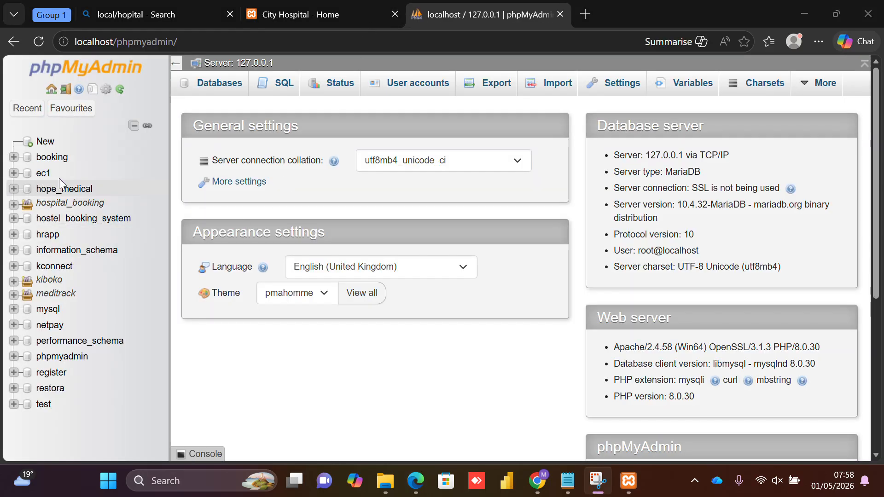
left_click(94, 206)
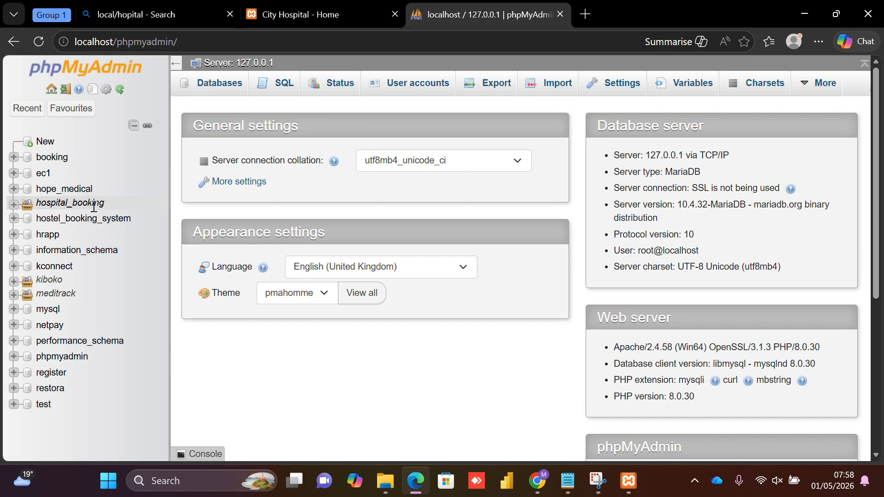
double_click(53, 202)
mouse_move(205, 85)
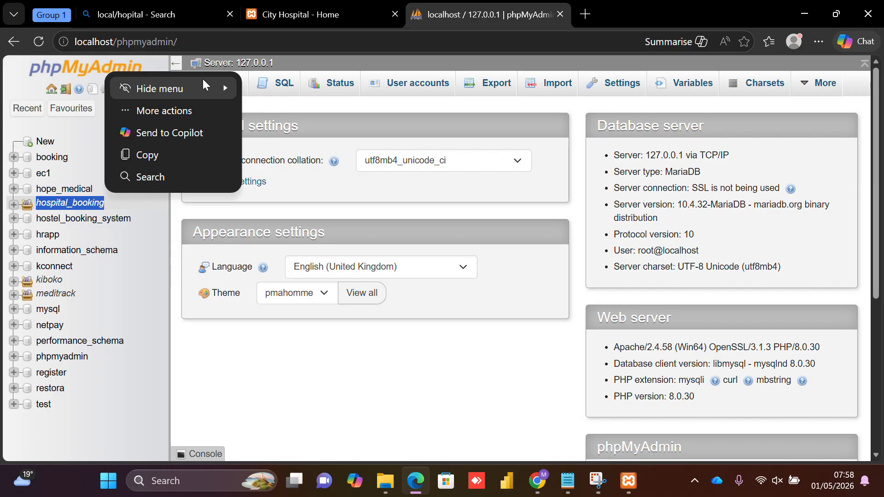
left_click(382, 322)
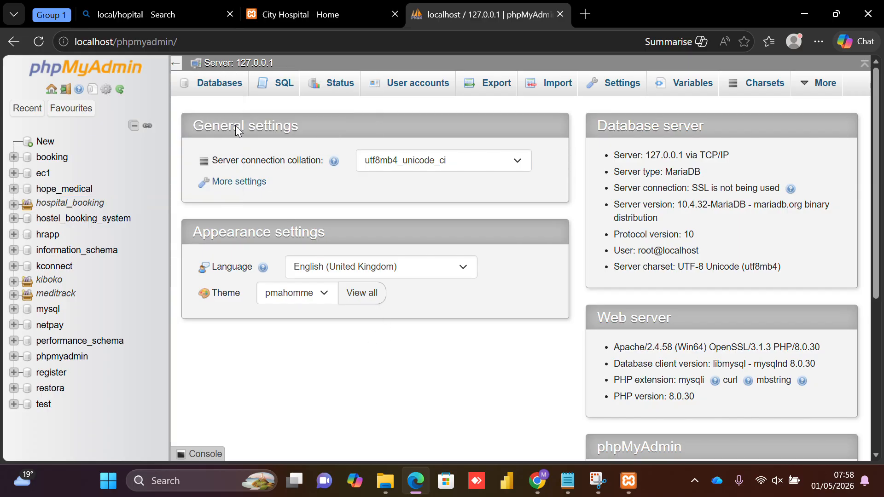
left_click(223, 88)
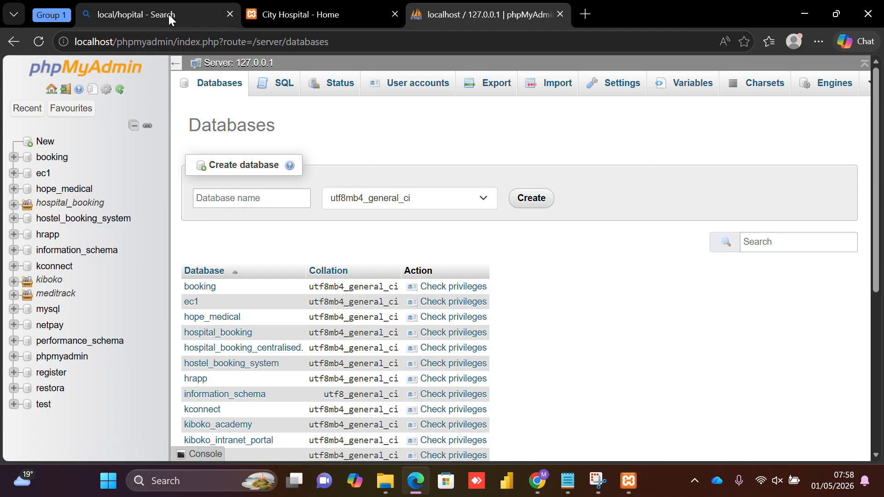
scroll(207, 225, "down", 3)
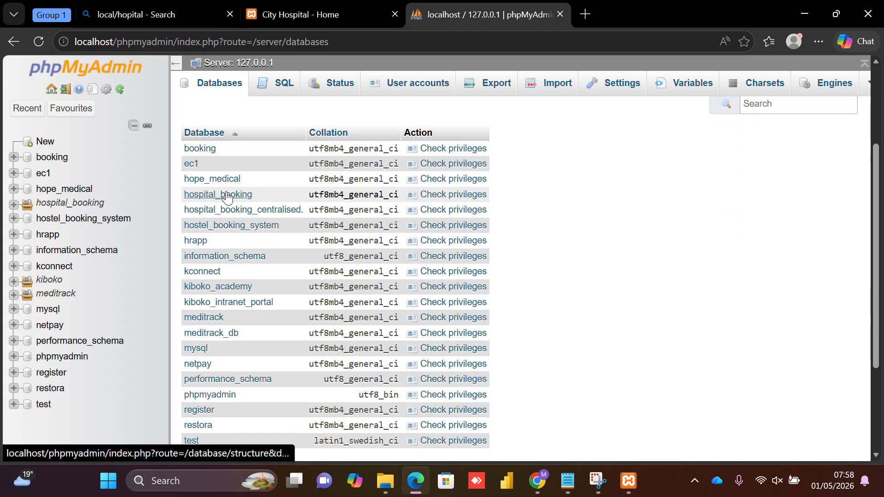
left_click(227, 195)
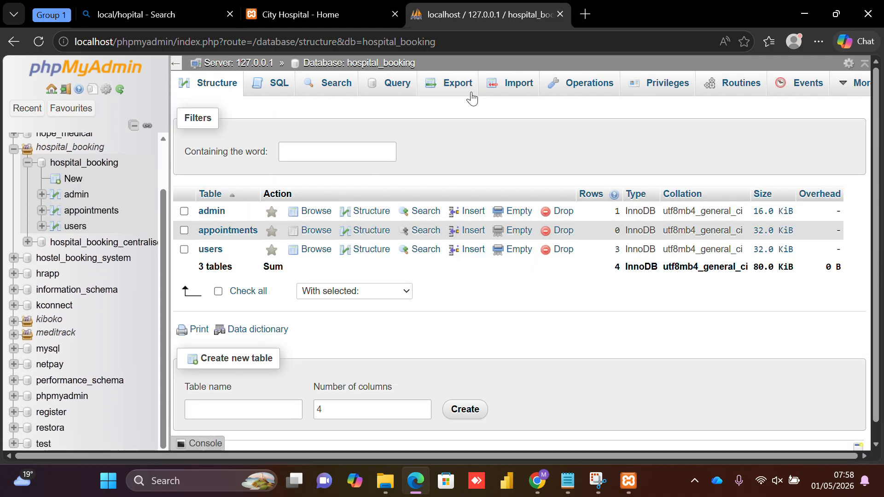
Export hospital_booking with the Custom method in SQL format, downloading hospital_booking (3).sql.
left_click(456, 90)
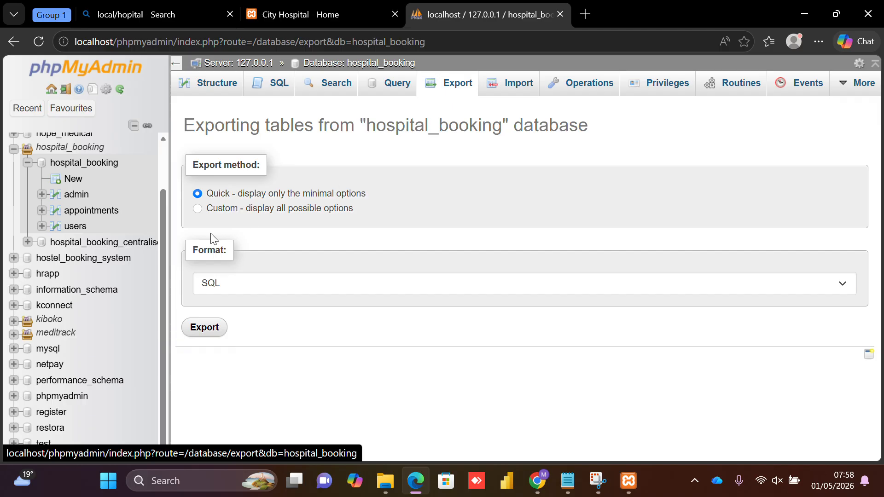
left_click(198, 209)
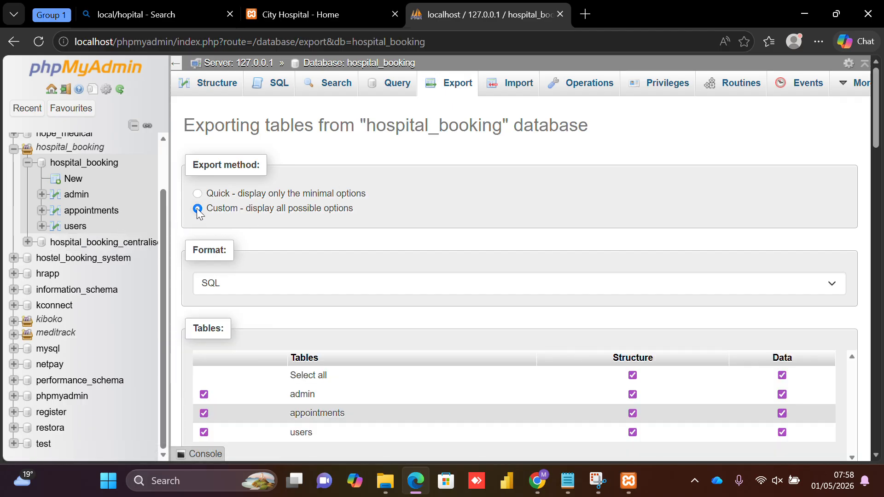
scroll(203, 209, "down", 10)
scroll(196, 205, "up", 9)
scroll(195, 206, "down", 20)
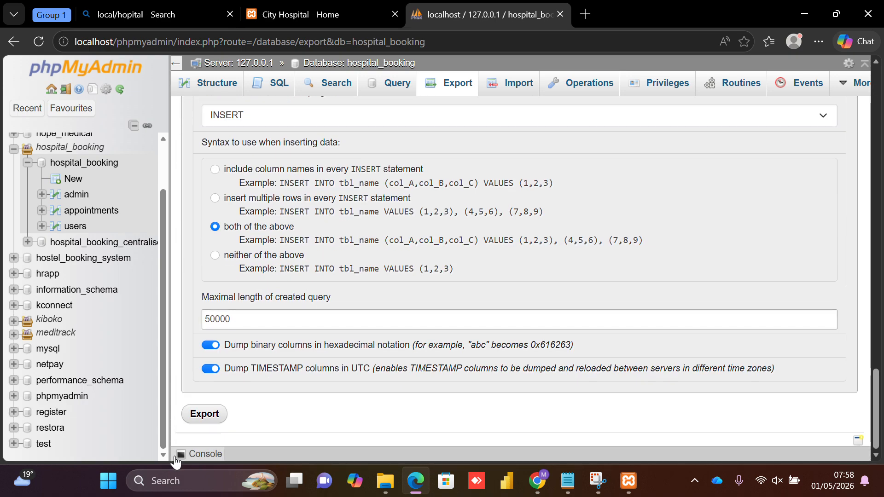
left_click(205, 414)
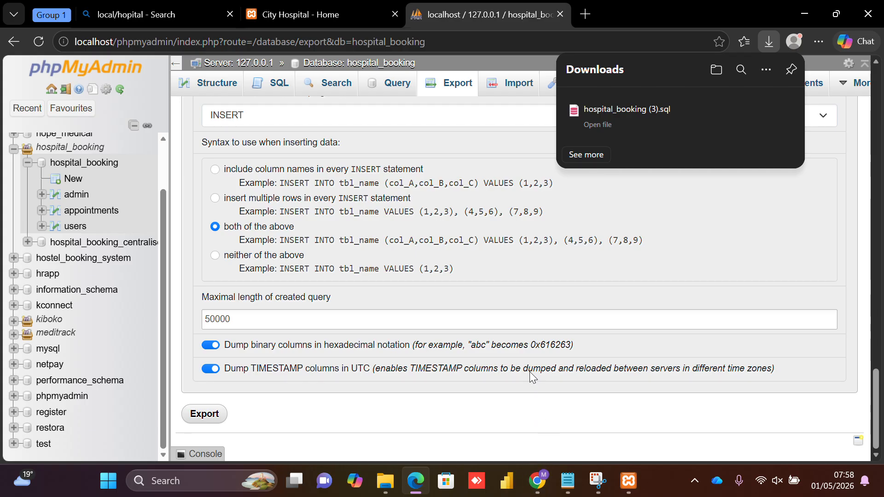
key("super")
Launch Google Chrome with the personal profile and maximize the window.
type("chrom")
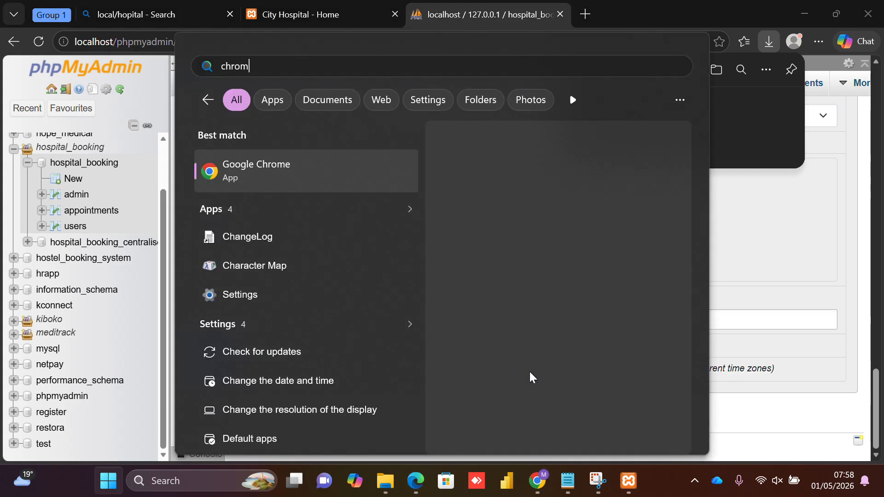
type("e")
key("Return")
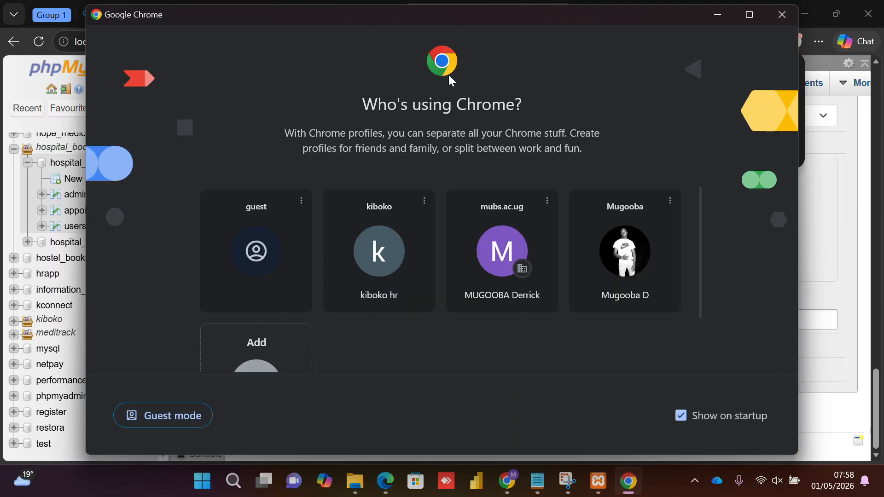
left_click(651, 253)
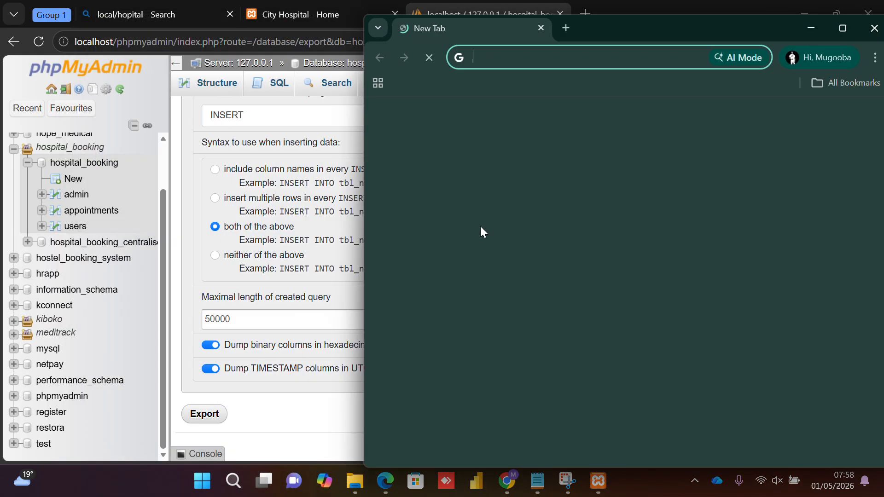
left_click(843, 28)
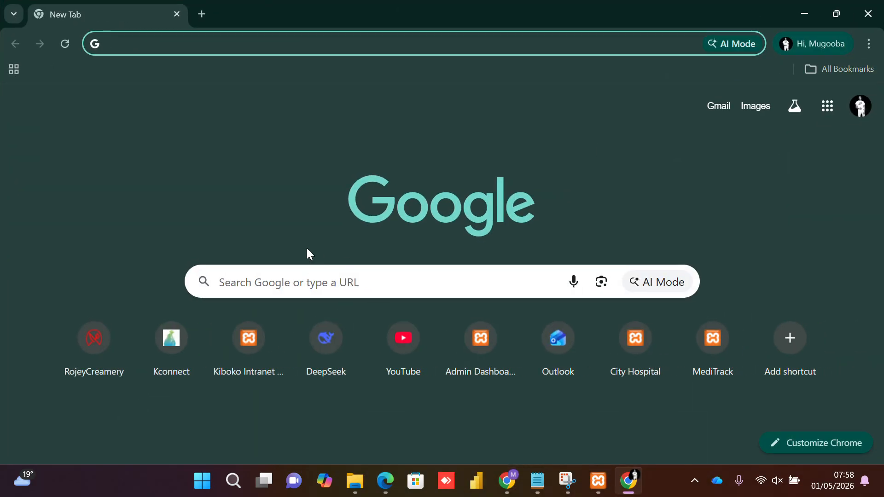
Search Google for 'bye host free' and open Byet Host's free hosting plans page.
left_click(251, 39)
type("b")
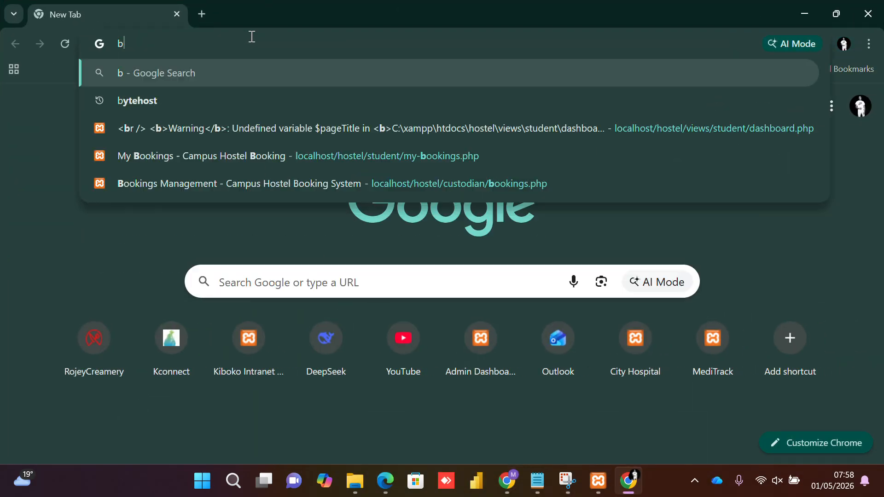
type("ye hos")
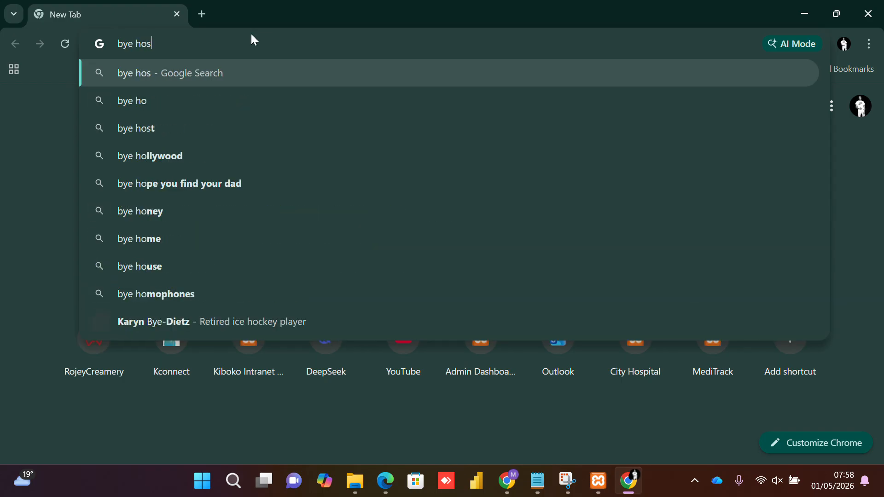
type("t free")
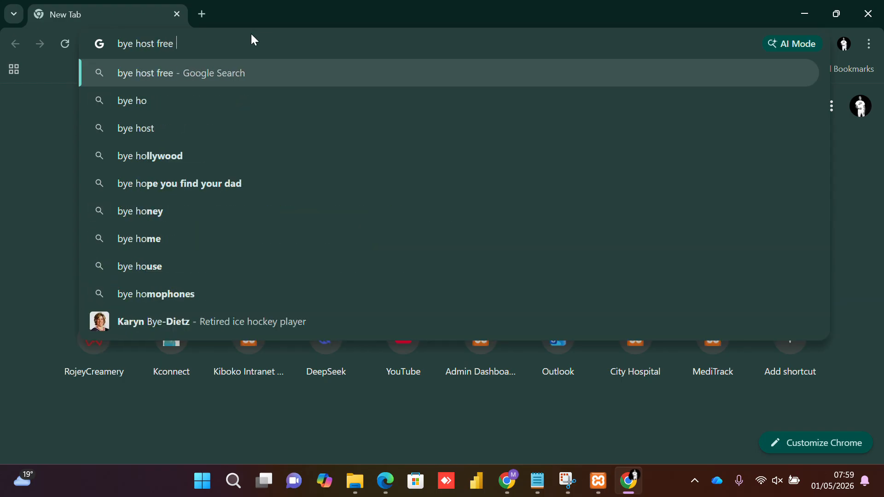
key("Return")
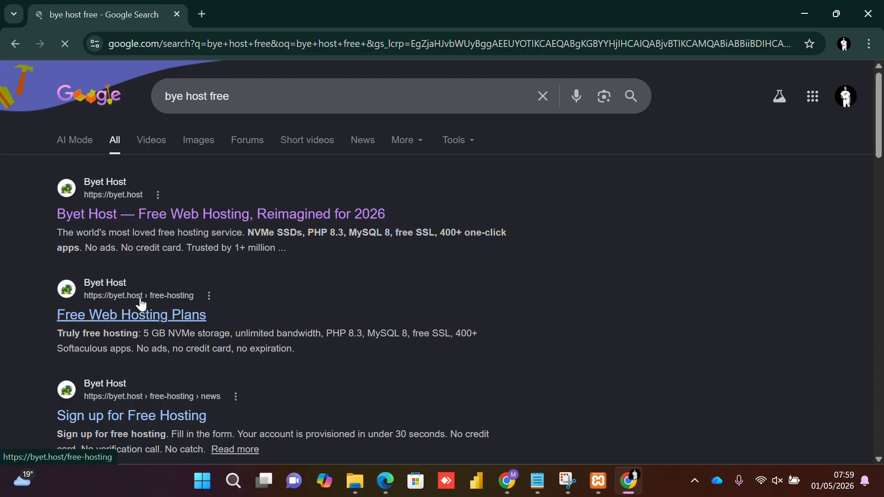
left_click(168, 316)
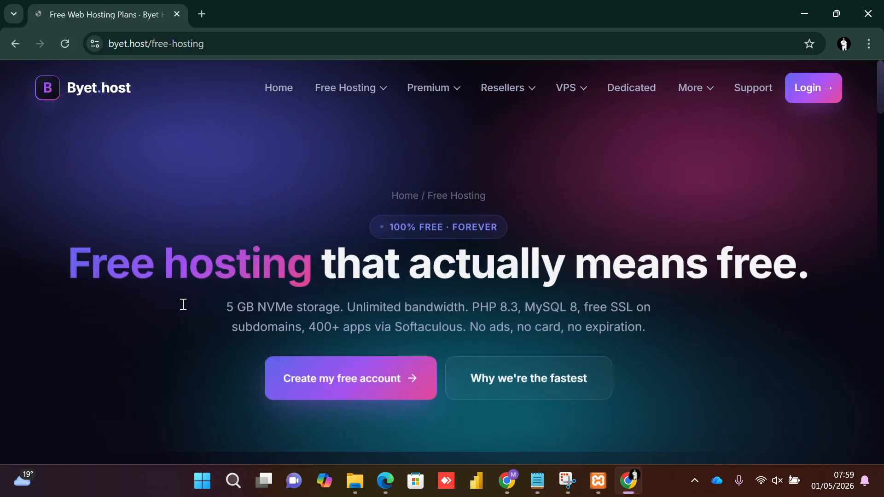
Go to Byet Host's free account sign-up form.
scroll(294, 255, "down", 4)
scroll(383, 232, "up", 1)
scroll(381, 233, "up", 1)
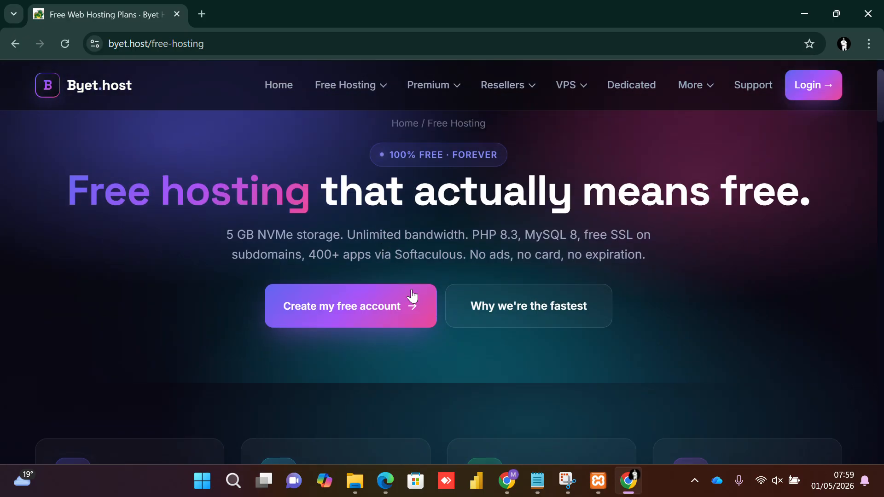
left_click(375, 310)
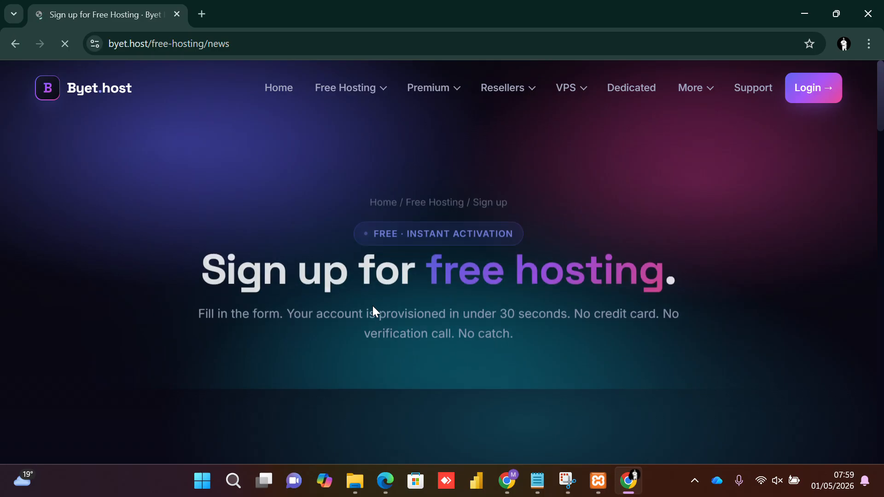
scroll(374, 312, "down", 8)
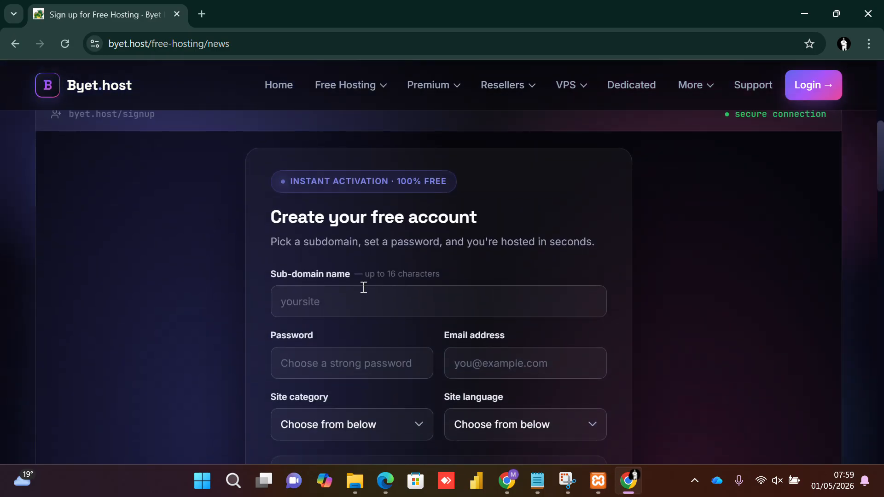
Fill in the sub-domain 'hospital' and the account password on the sign-up form.
left_click(369, 296)
scroll(369, 296, "down", 3)
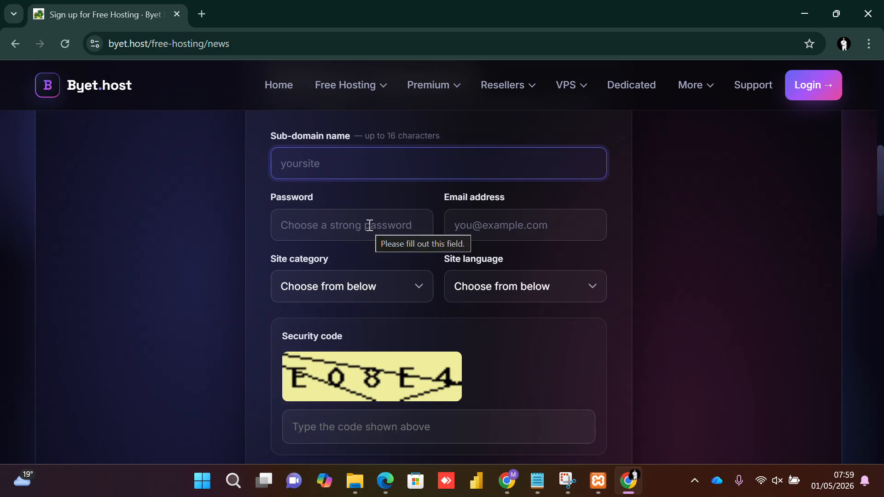
type("hospital")
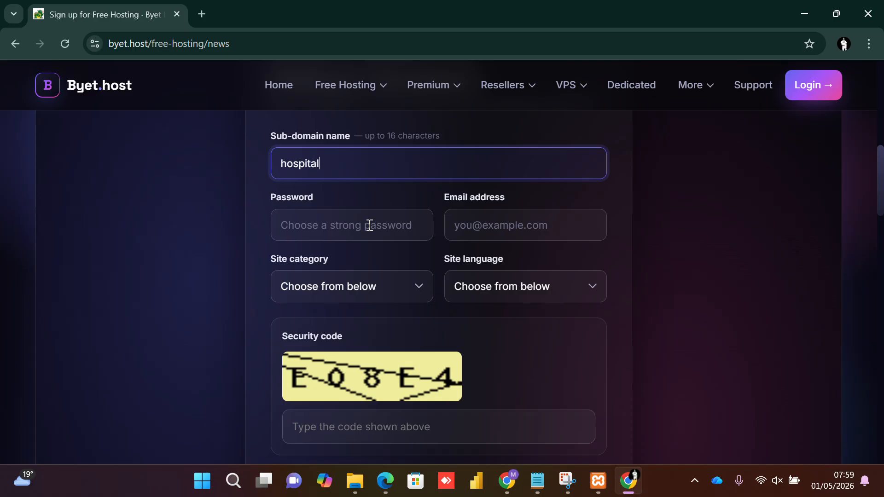
left_click(370, 225)
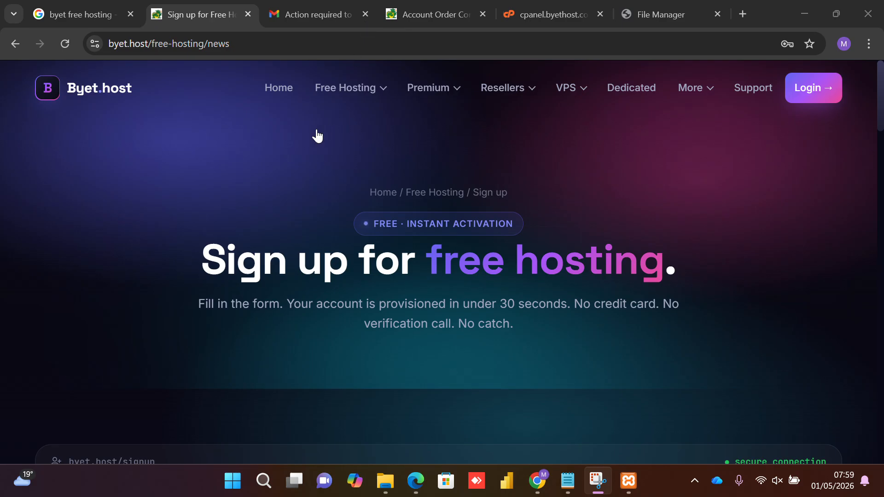
scroll(316, 136, "down", 6)
scroll(231, 262, "down", 7)
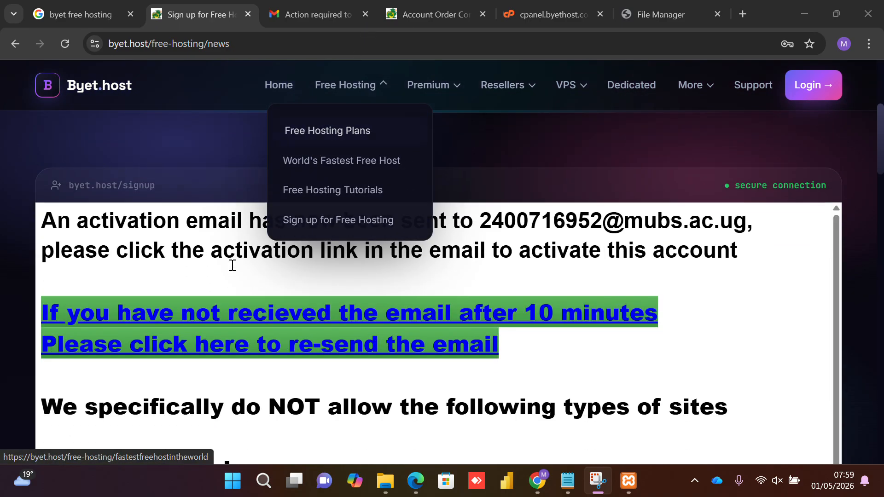
scroll(196, 308, "up", 4)
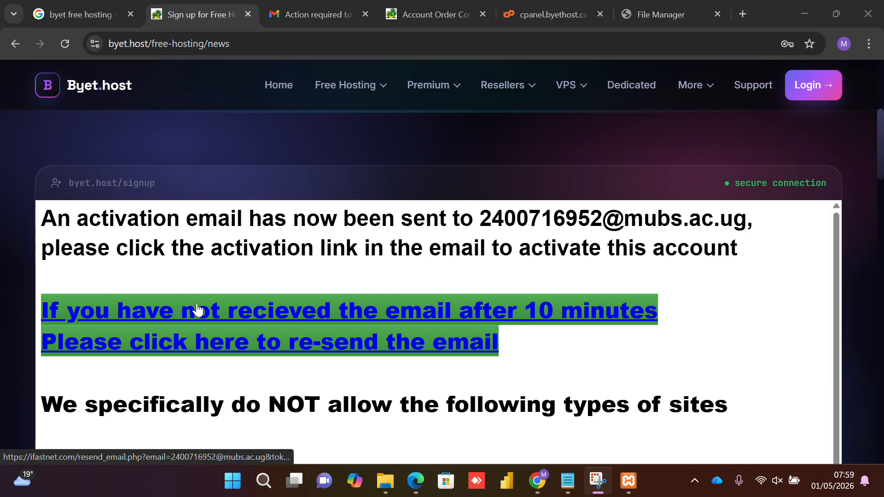
scroll(194, 318, "up", 1)
scroll(184, 339, "down", 1)
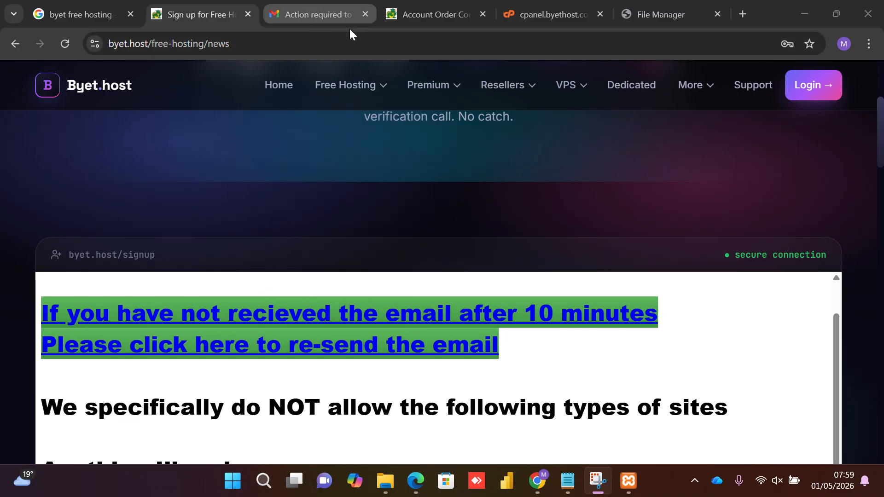
Switch to Gmail and open the Spam folder.
left_click(373, 25)
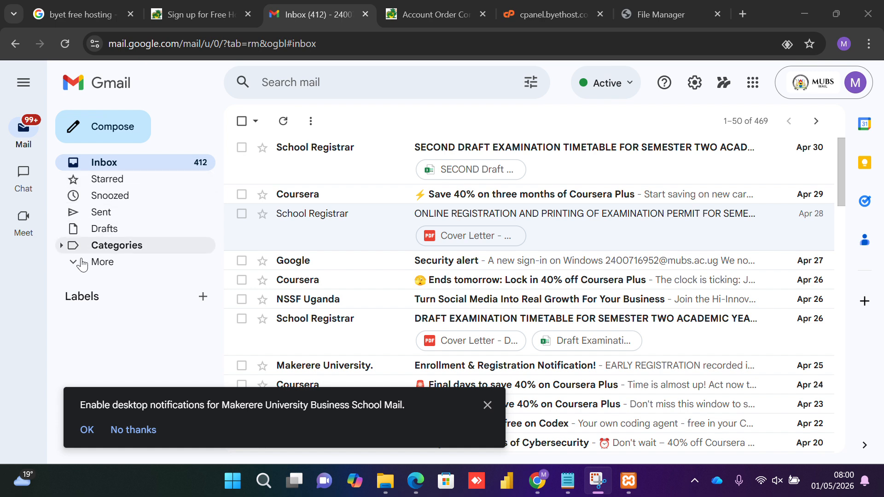
left_click(98, 269)
scroll(106, 286, "down", 2)
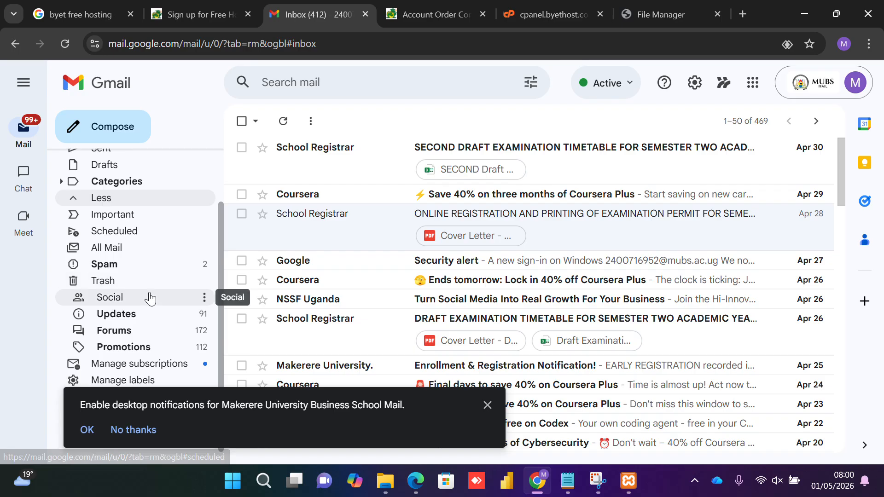
left_click(146, 270)
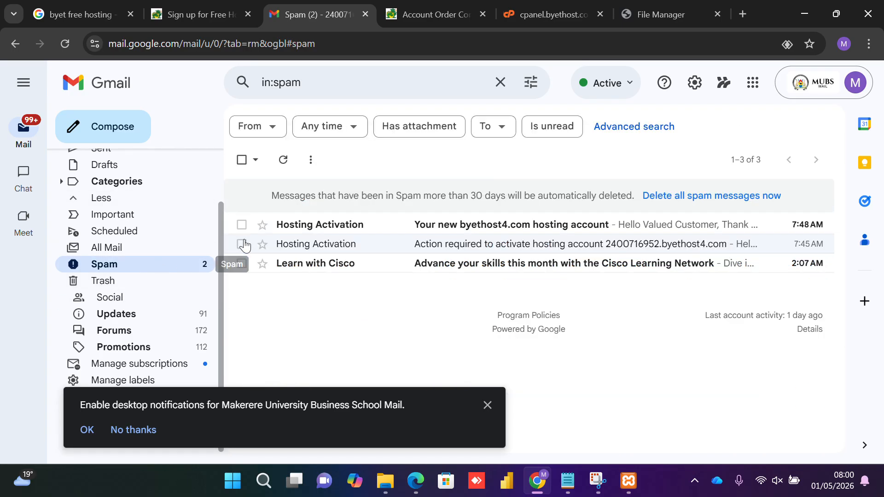
Open the 'Action required to activate hosting account' email and scroll to its activation link.
left_click(350, 226)
scroll(392, 267, "down", 10)
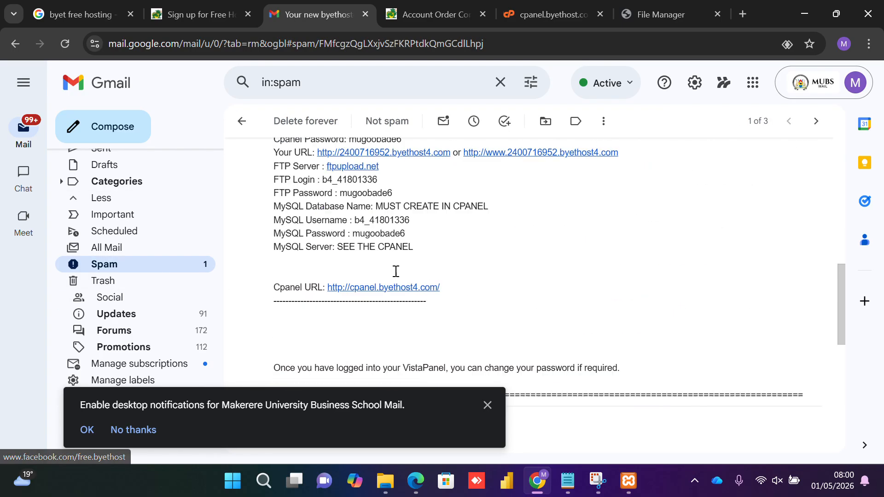
scroll(394, 271, "up", 15)
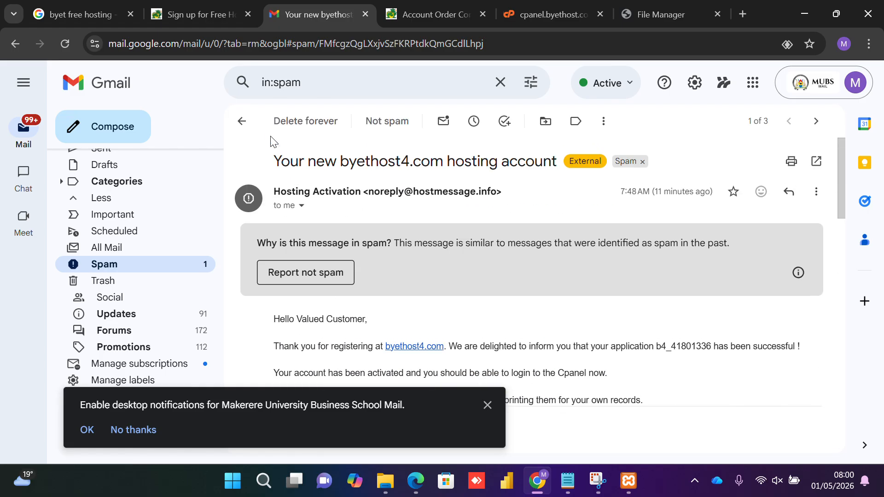
left_click(241, 122)
left_click(416, 246)
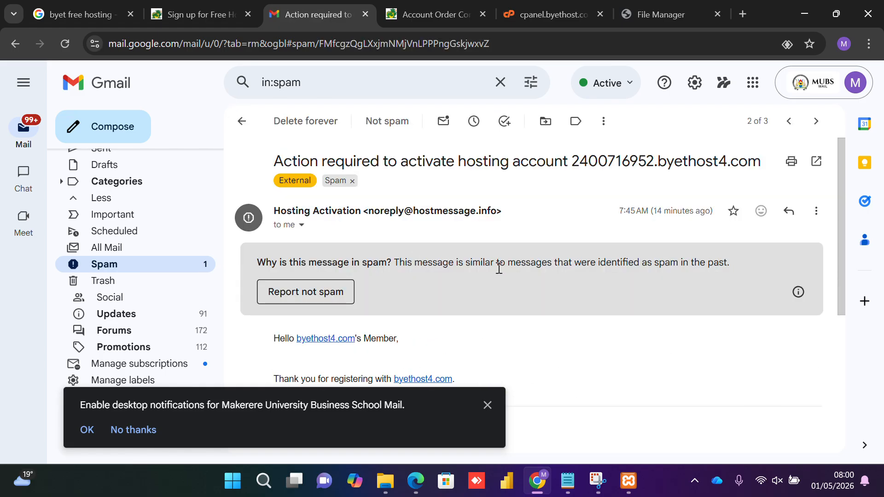
scroll(433, 272, "down", 10)
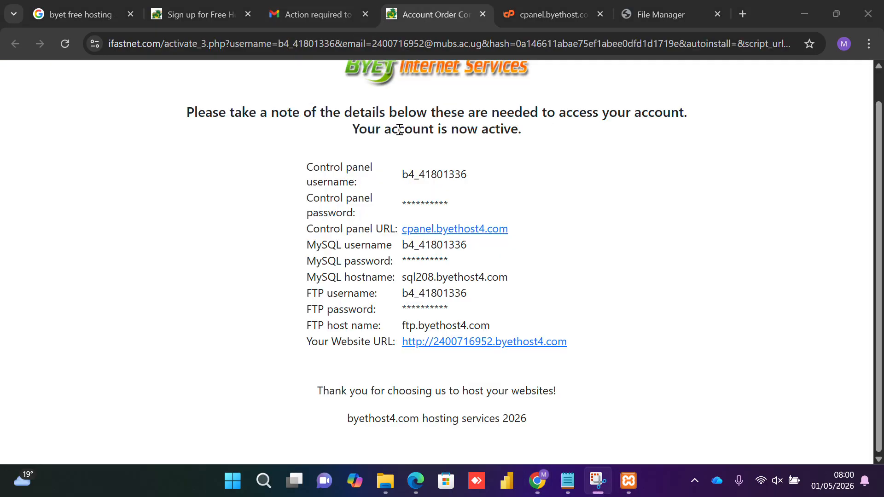
Select and copy the control panel, MySQL and FTP details table, then search Windows for notepad.
scroll(469, 198, "up", 1)
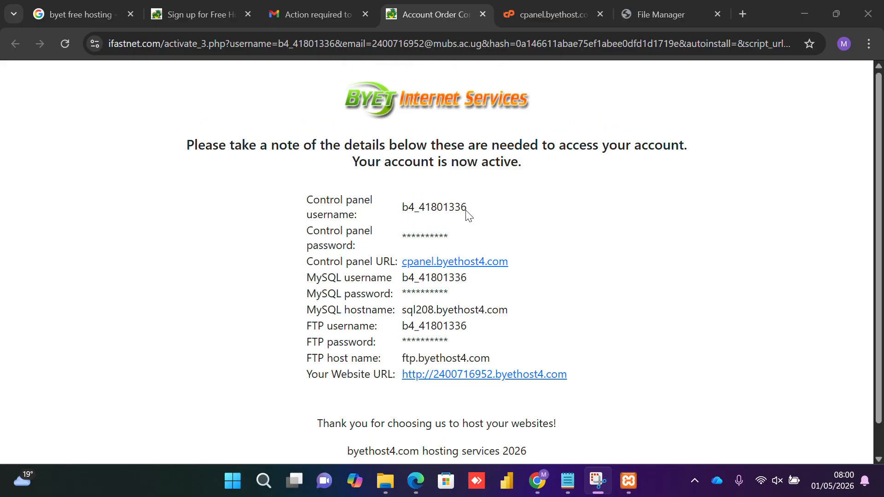
left_click_drag(587, 386, 227, 199)
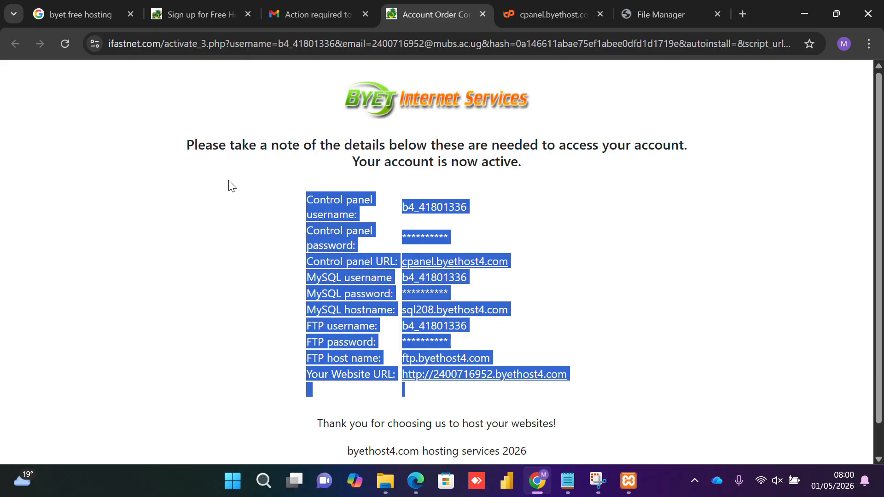
key("super")
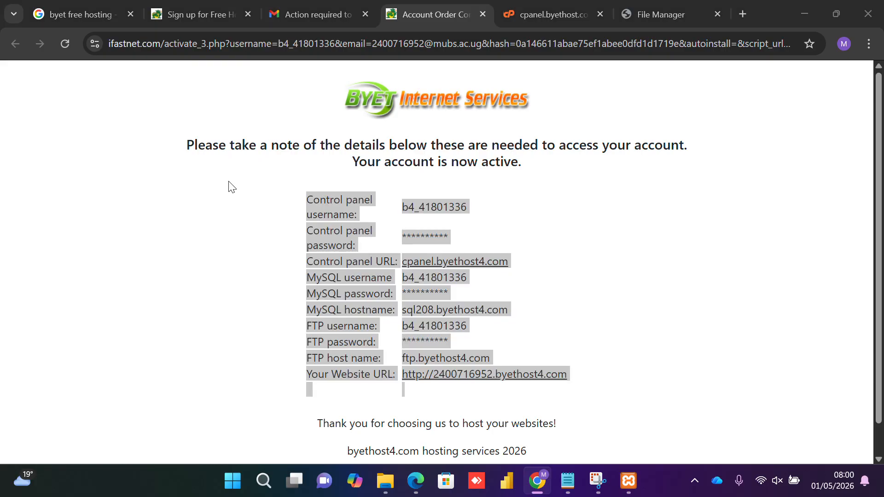
type("no")
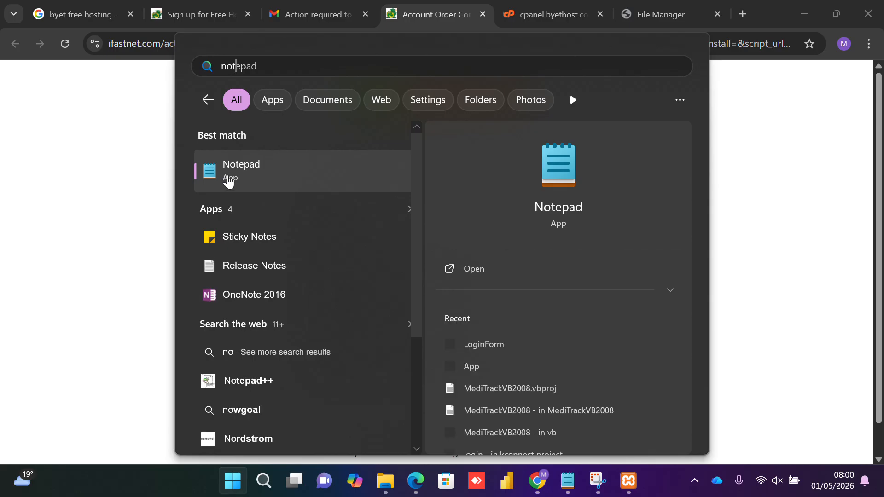
type("tepad")
Paste the copied hosting account details into a new Notepad note, then minimize it.
left_click(308, 176)
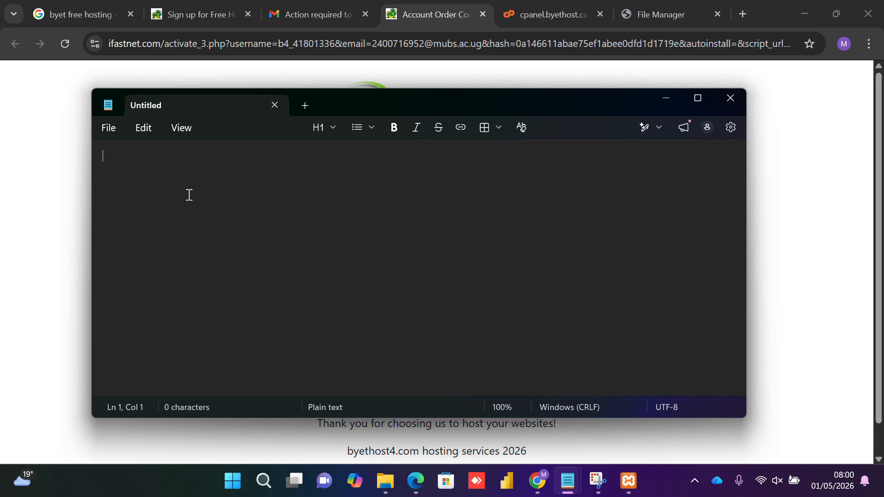
key("ctrl+v")
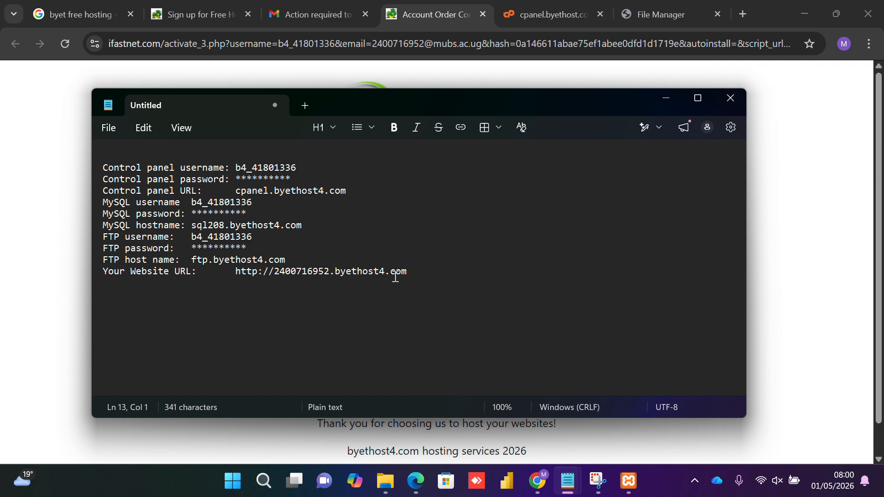
left_click(810, 260)
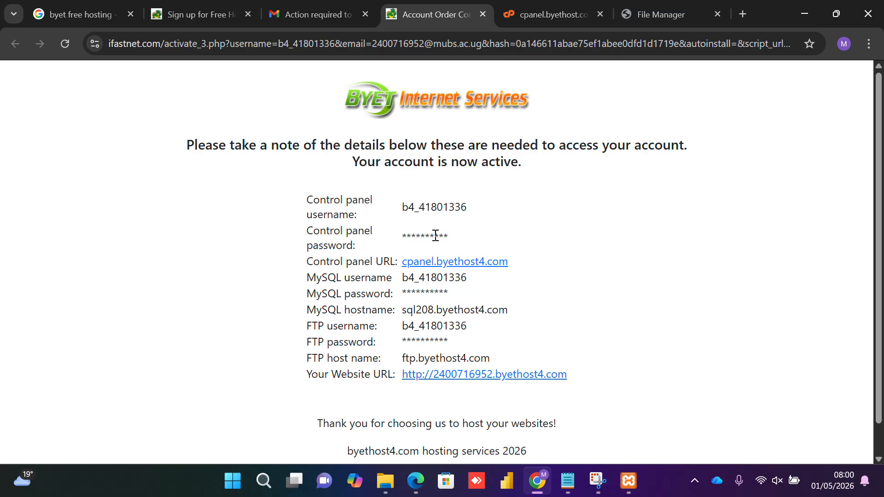
key("alt+Tab")
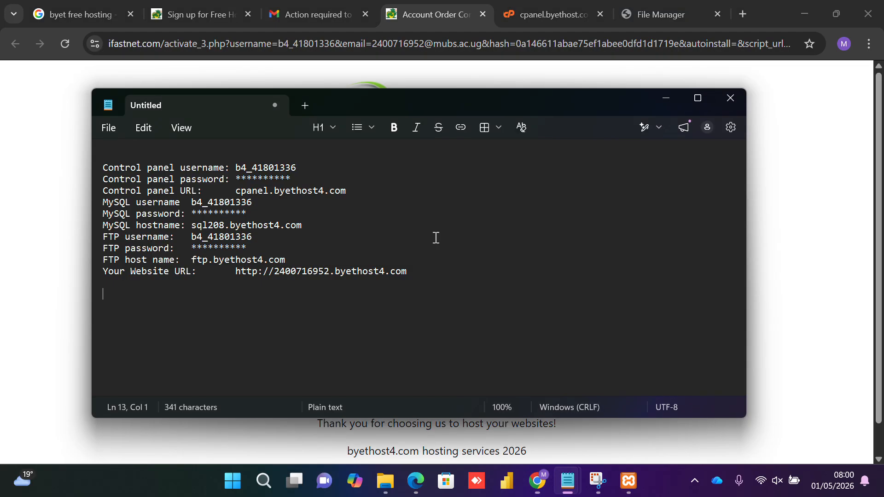
left_click(431, 237)
left_click(667, 98)
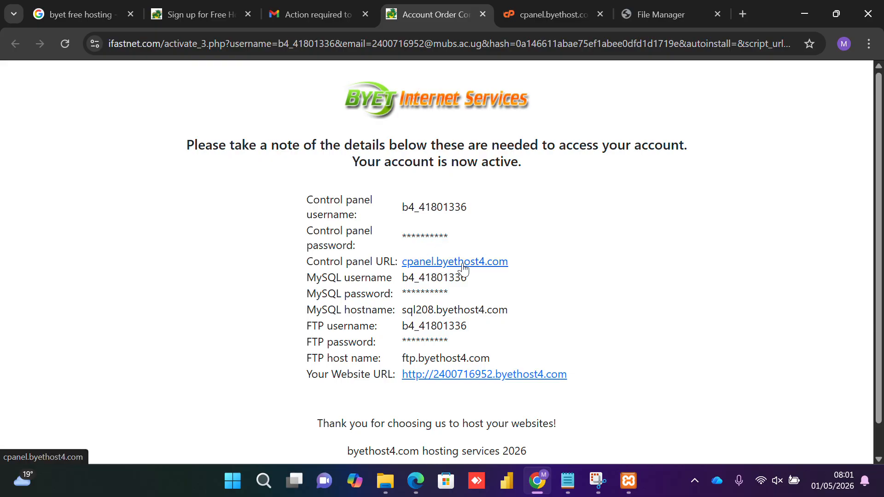
Look over the VistaPanel dashboard's files and databases sections, then bring up the File Manager listing htdocs.
left_click(551, 14)
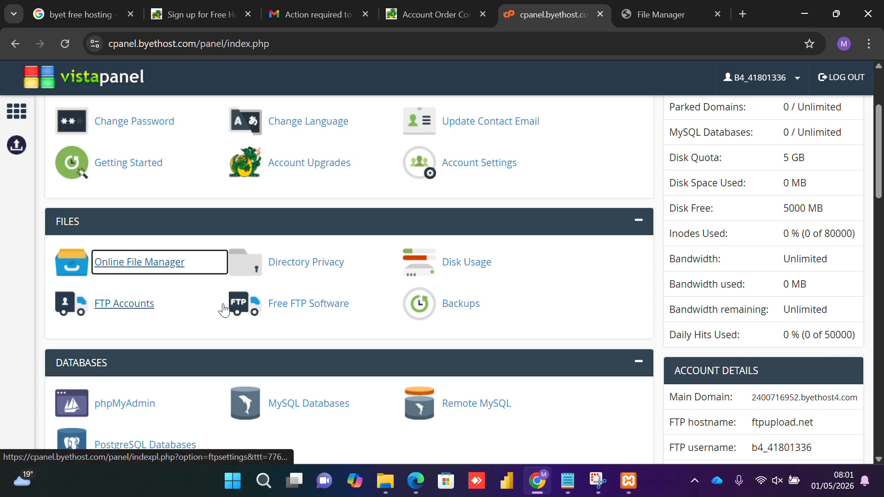
scroll(224, 310, "up", 2)
scroll(223, 304, "down", 6)
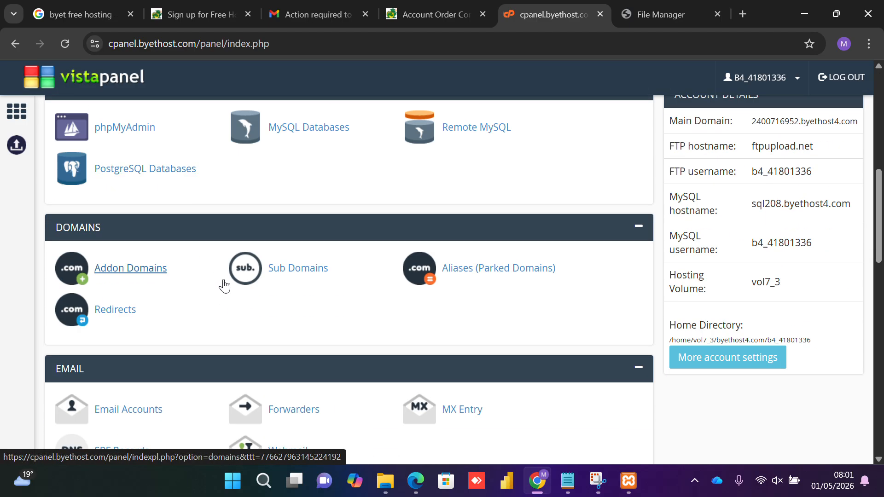
scroll(225, 285, "up", 6)
scroll(223, 286, "down", 7)
scroll(227, 279, "up", 6)
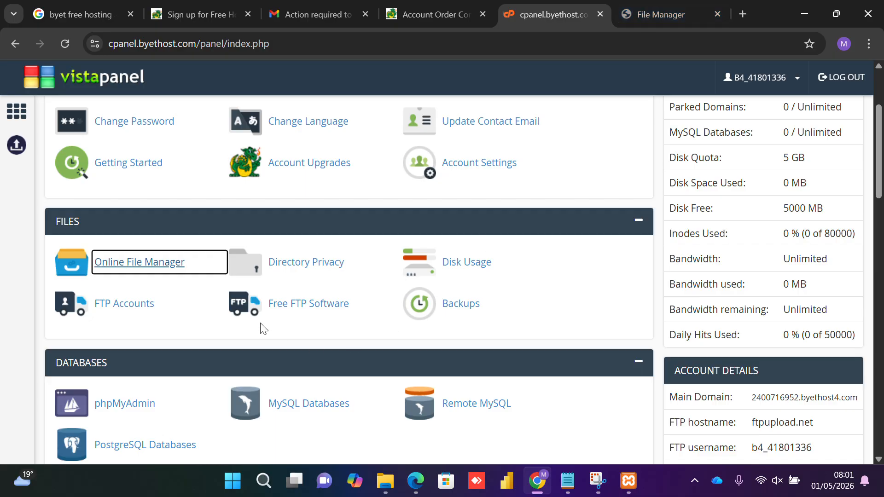
left_click(675, 20)
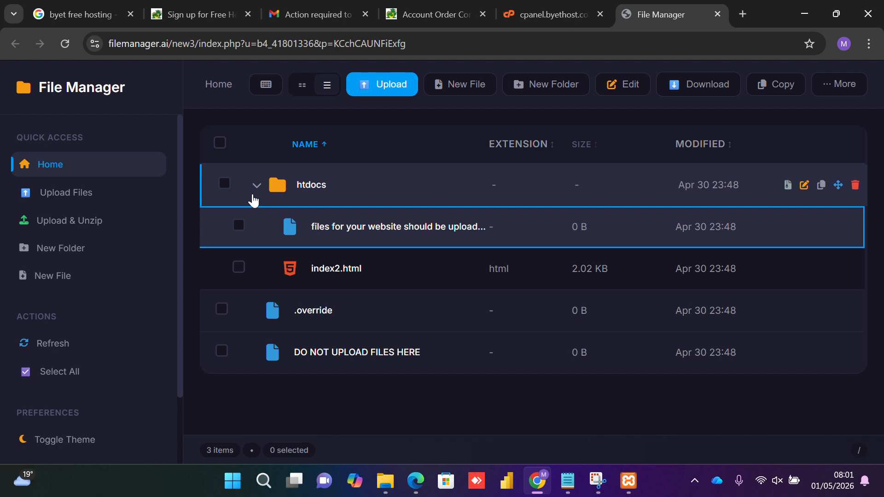
Start a Zip & Extract upload and browse to C:\xampp\htdocs on the computer.
left_click(386, 84)
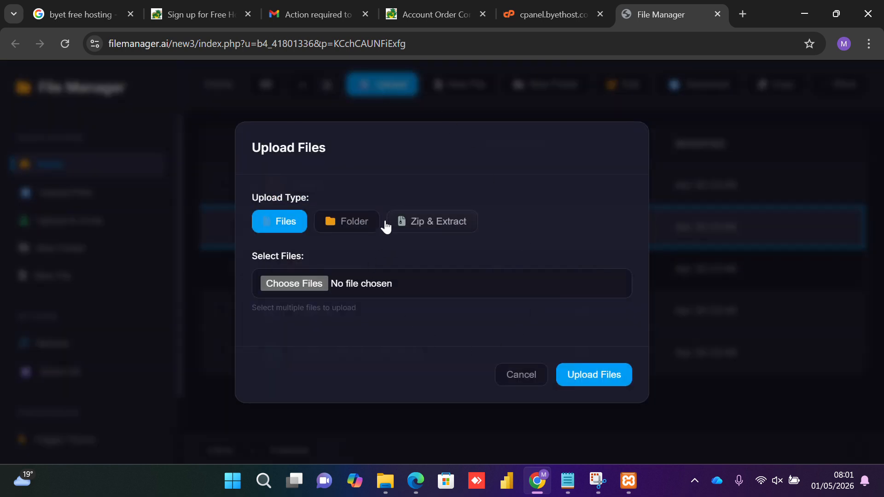
left_click(422, 222)
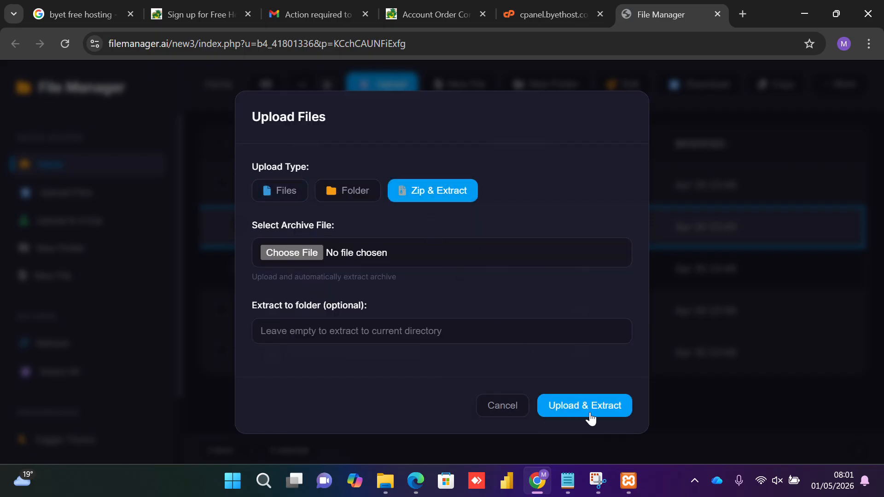
left_click(286, 254)
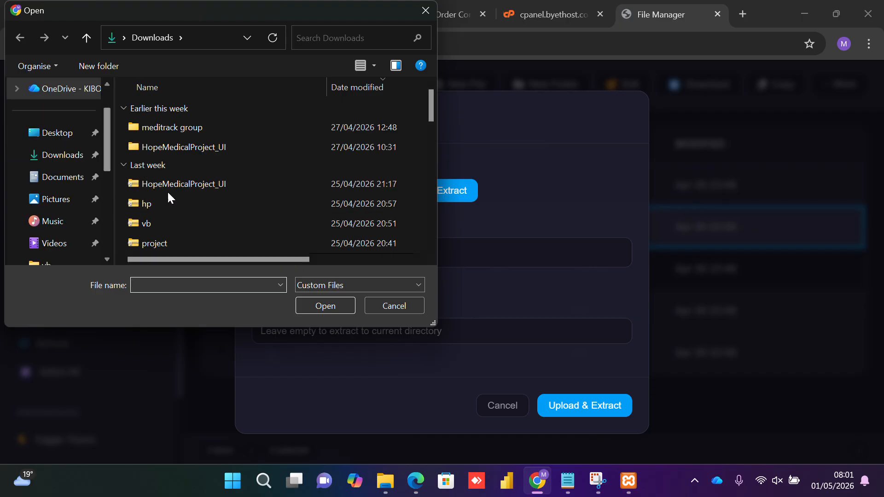
scroll(65, 207, "down", 2)
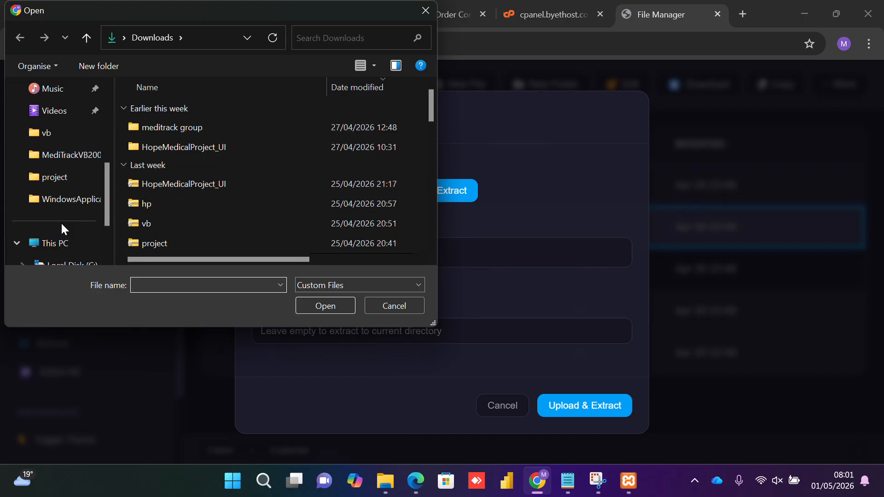
scroll(57, 212, "down", 2)
left_click(59, 203)
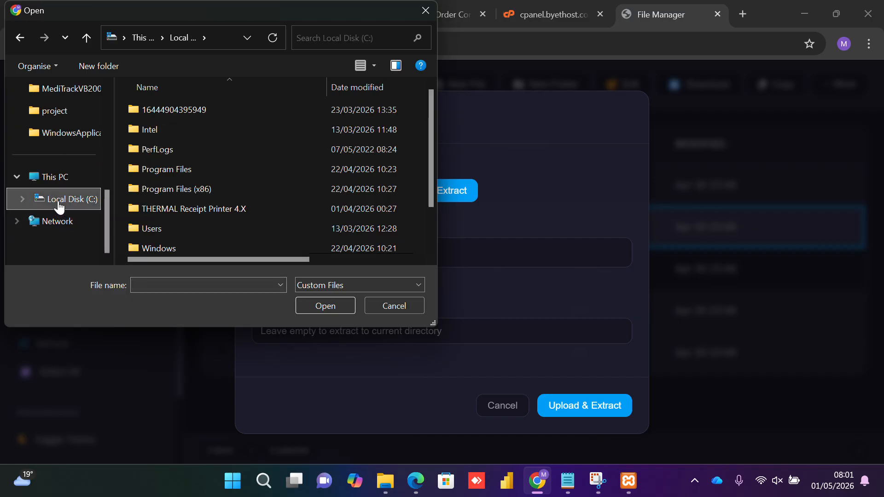
scroll(173, 166, "down", 1)
left_click(172, 228)
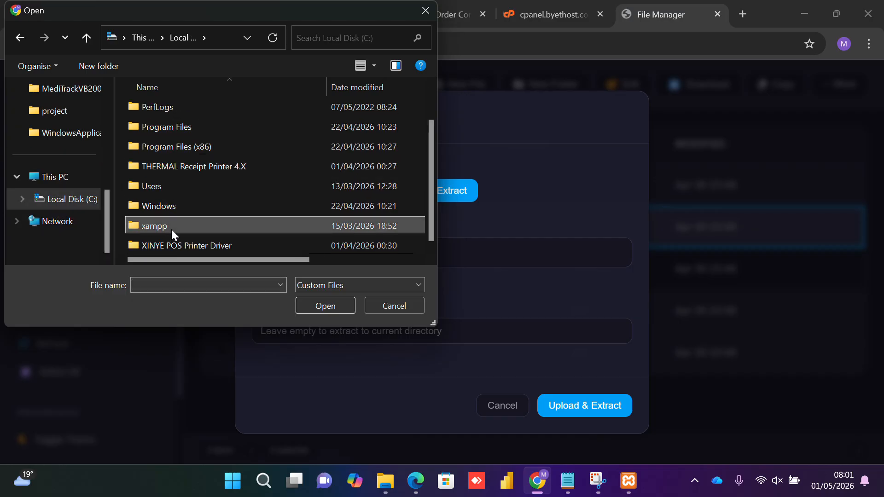
double_click(172, 229)
double_click(178, 209)
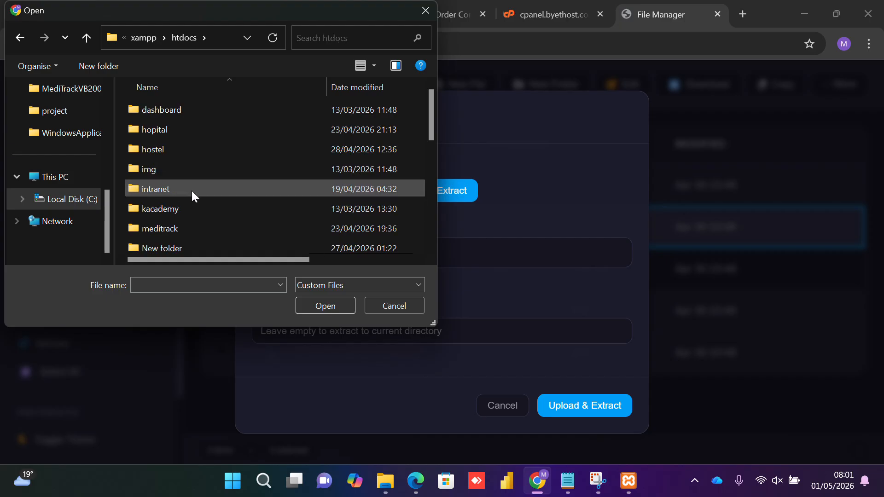
Choose hopital (2).zip, try Upload & Extract, and dismiss the outside-htdocs rejection.
scroll(192, 193, "down", 5)
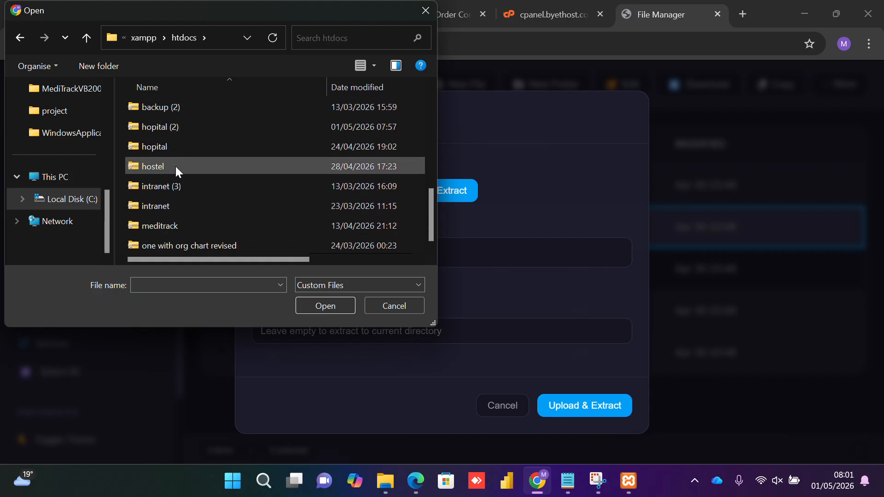
left_click(190, 124)
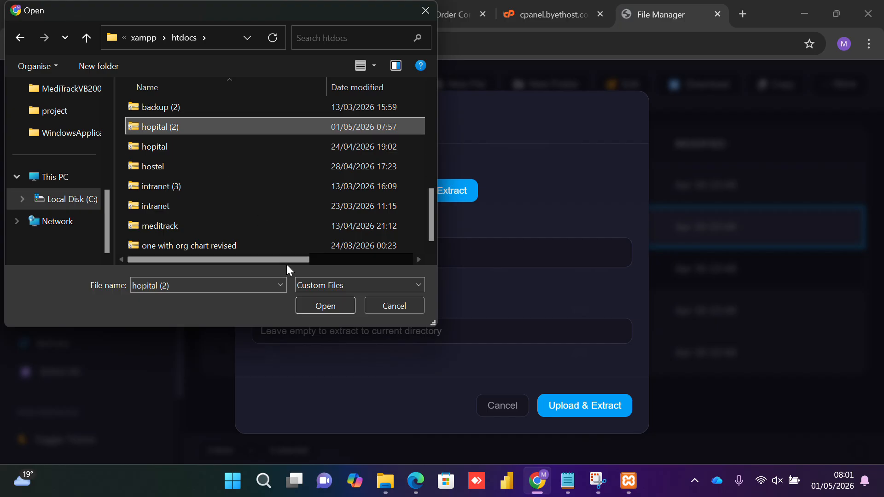
left_click(323, 305)
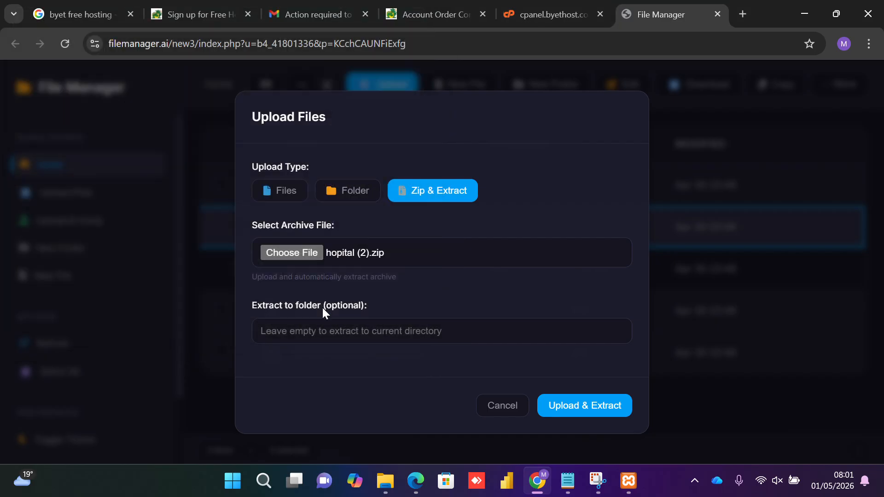
left_click(598, 404)
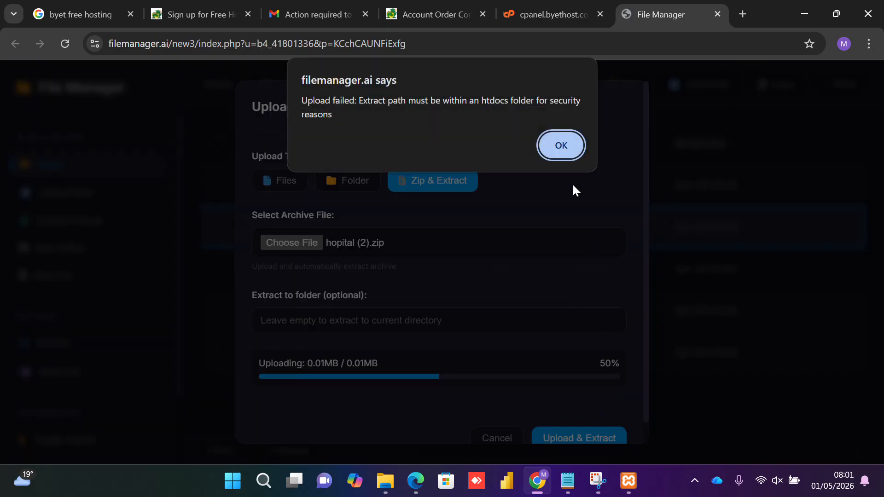
left_click(568, 140)
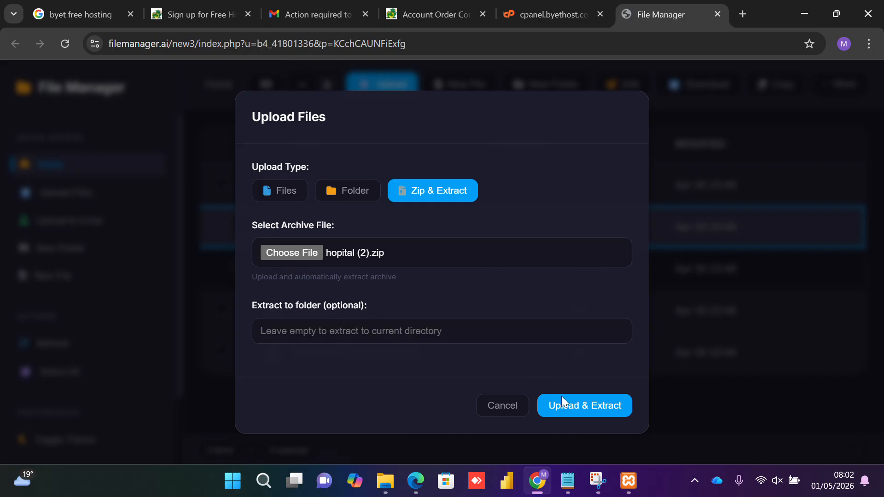
Set the extract folder to /htdocs and upload-and-extract hopital (2).zip into it.
left_click(319, 331)
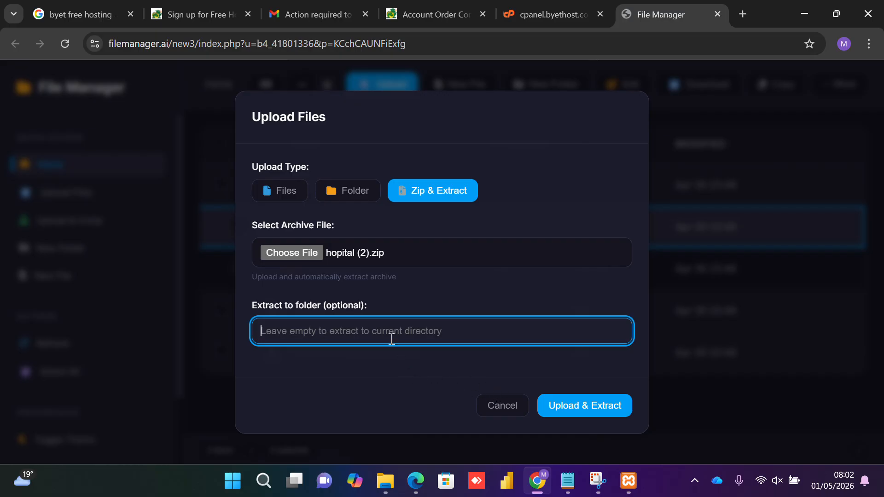
type("/htdocs")
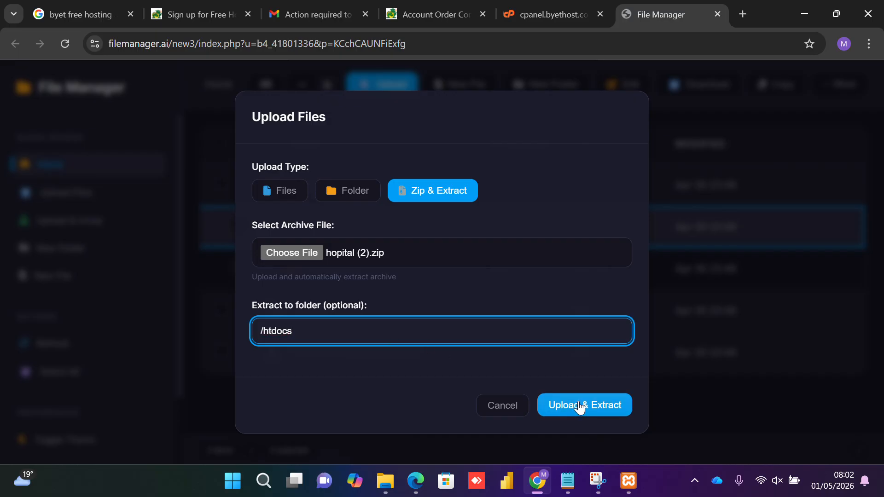
left_click(556, 405)
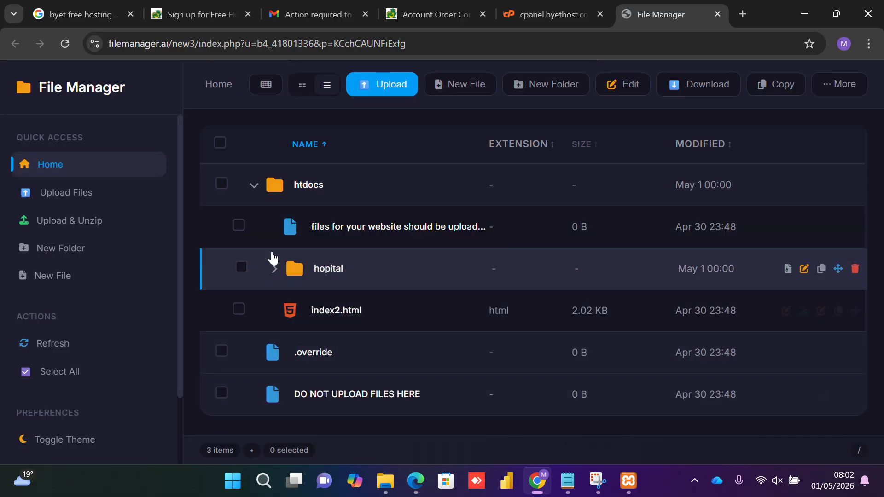
left_click(275, 273)
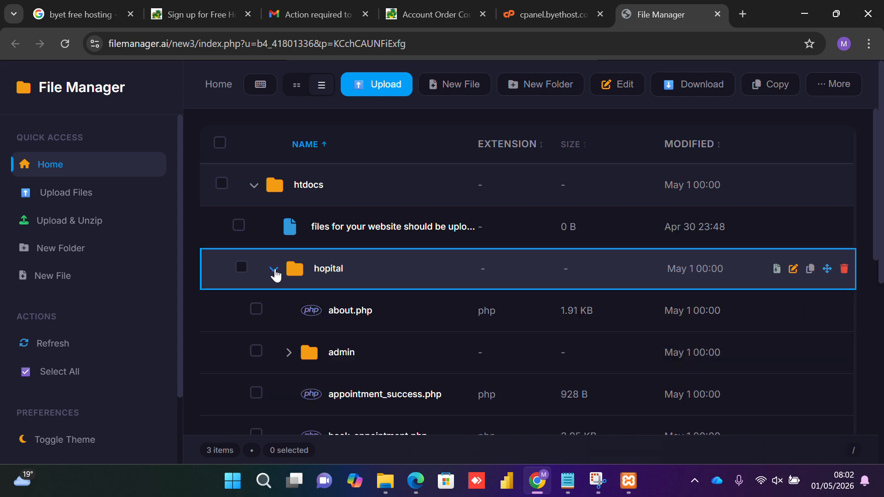
scroll(394, 327, "down", 8)
scroll(393, 328, "up", 2)
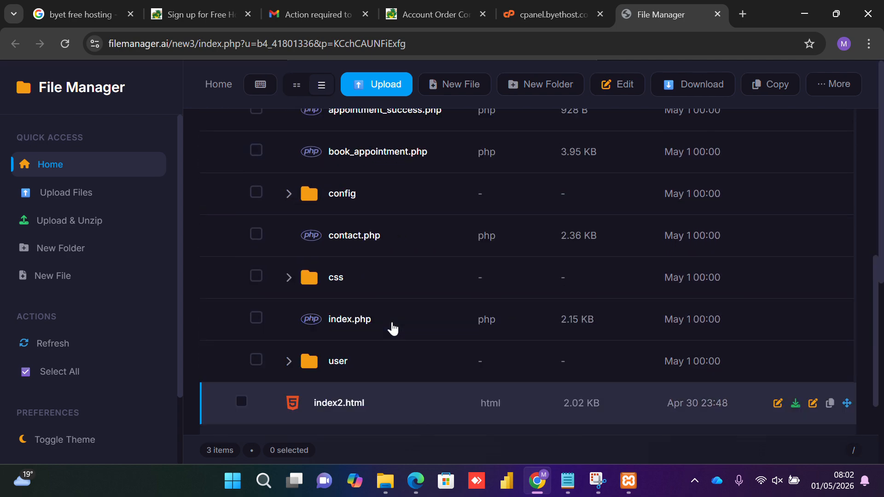
scroll(393, 328, "up", 5)
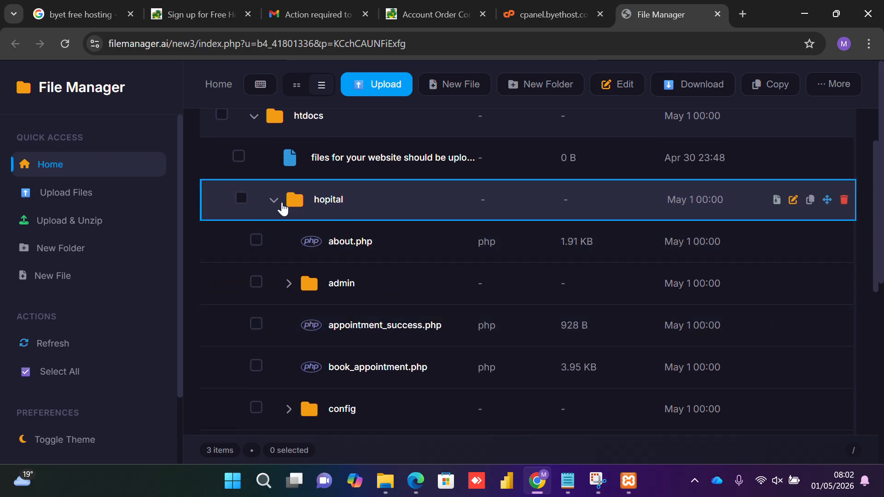
left_click(272, 206)
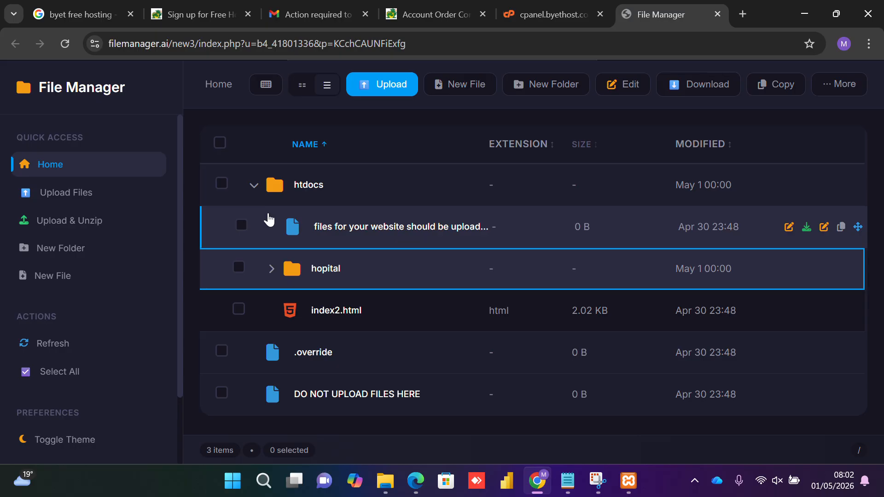
left_click(366, 24)
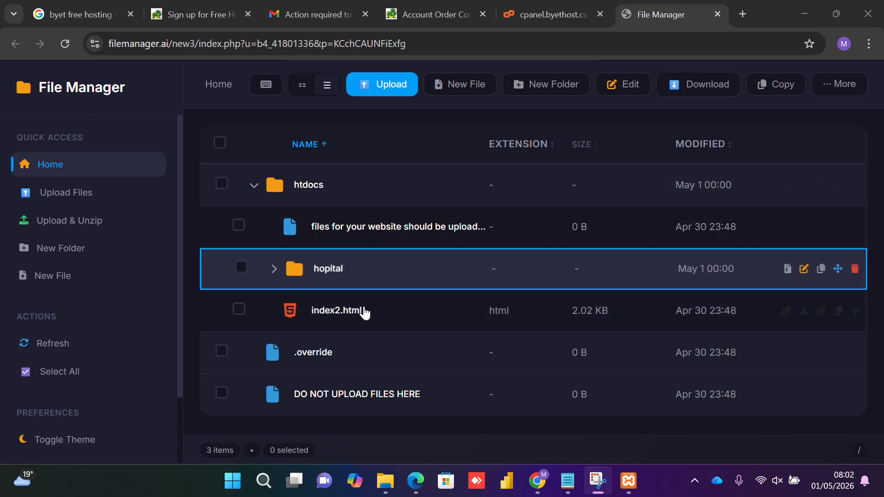
left_click(239, 310)
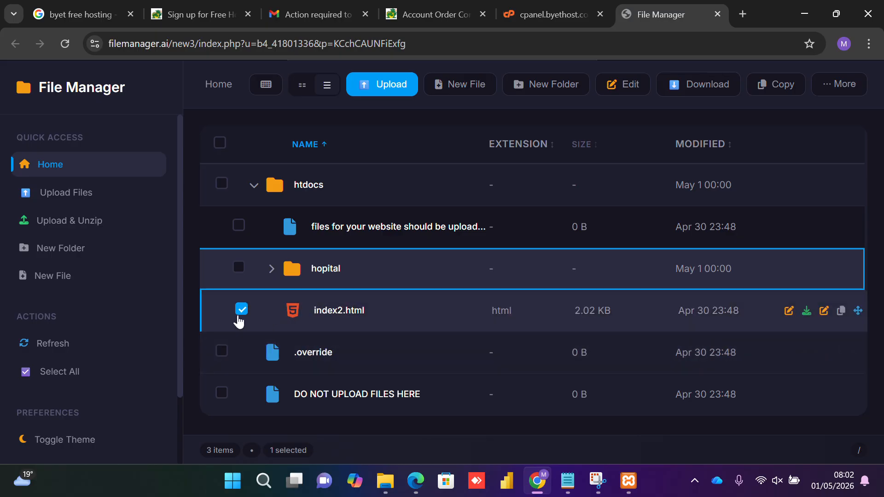
Untick index2.html and expand the hopital folder to list its contents.
left_click(241, 311)
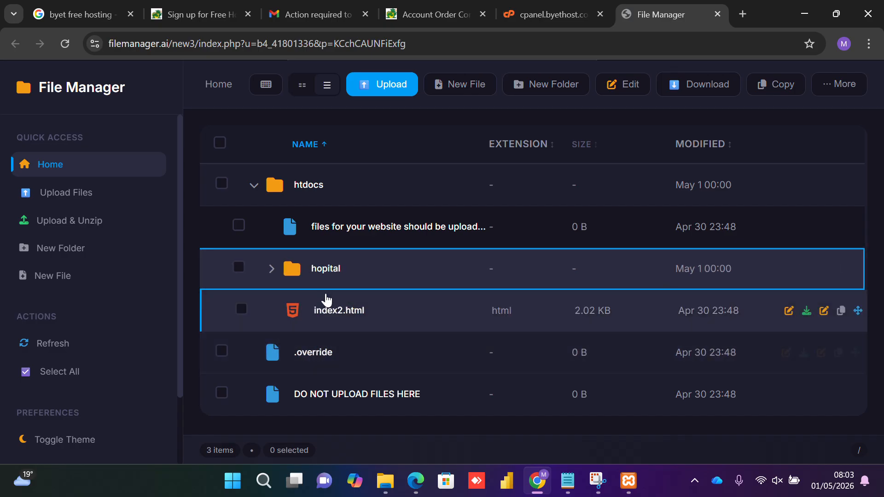
left_click(278, 271)
left_click(276, 269)
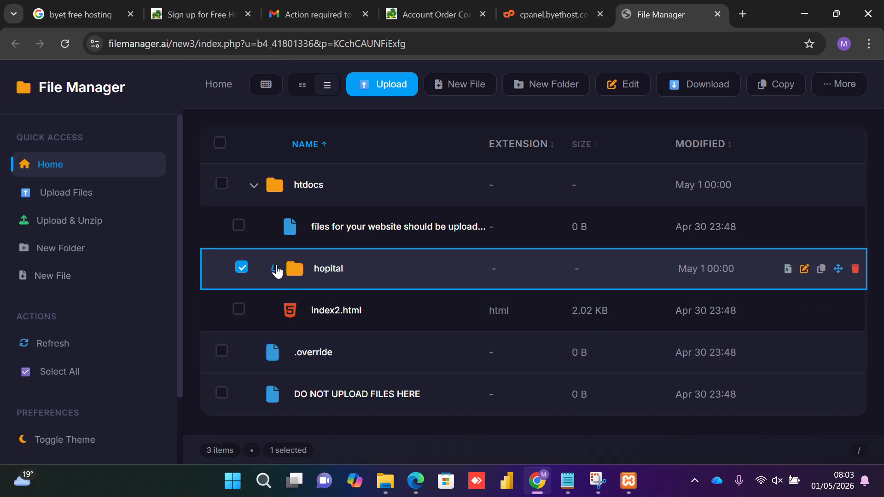
scroll(377, 298, "down", 3)
scroll(378, 298, "down", 4)
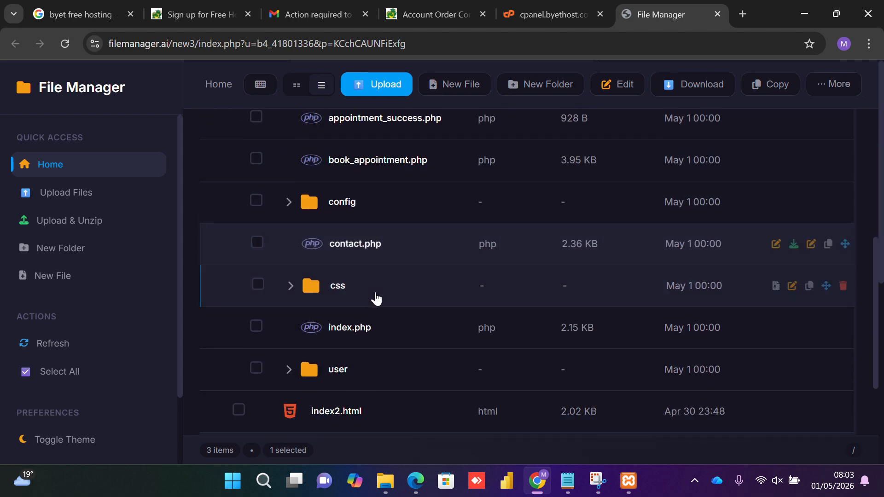
scroll(375, 296, "up", 7)
scroll(375, 296, "down", 3)
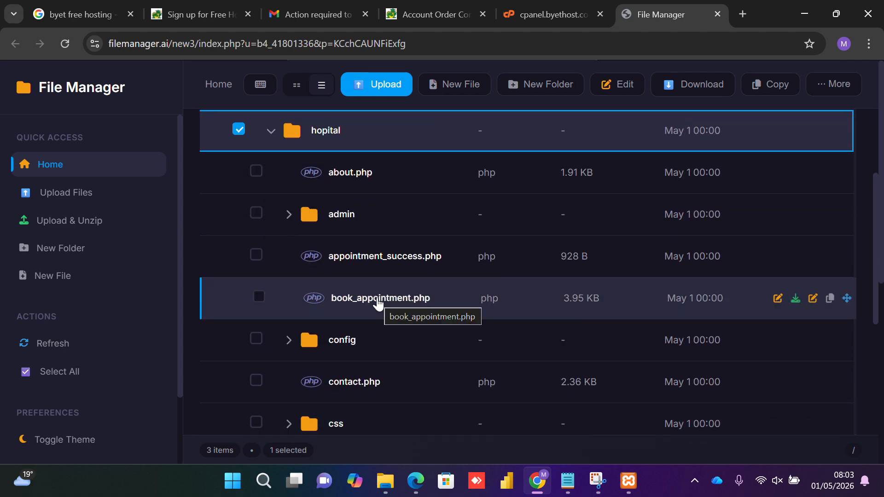
scroll(379, 306, "down", 5)
scroll(389, 323, "up", 8)
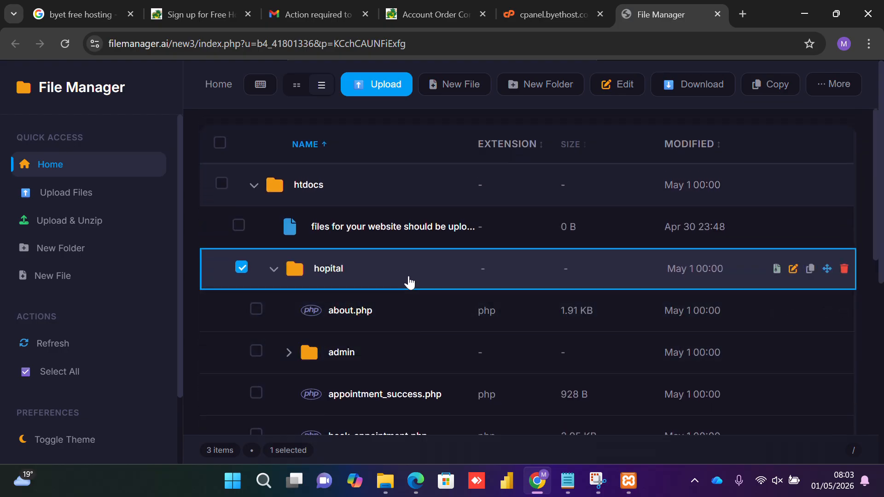
scroll(412, 286, "down", 4)
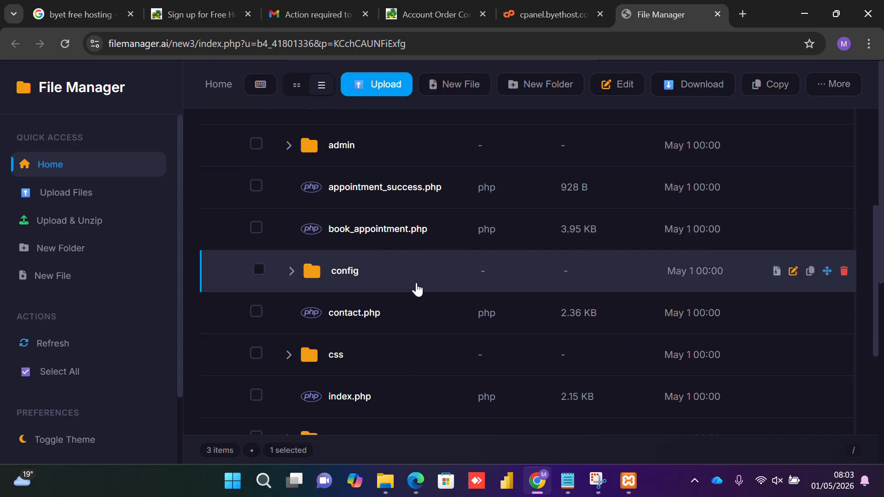
scroll(417, 289, "down", 3)
scroll(411, 303, "up", 8)
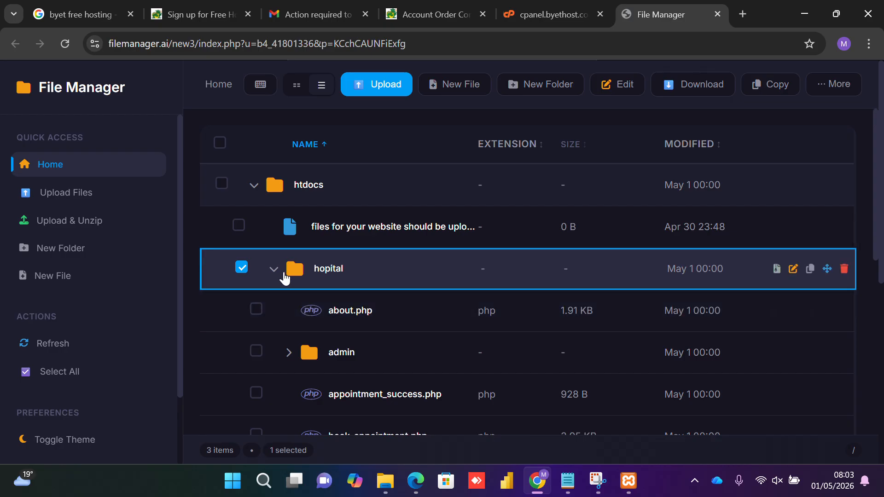
Tick about.php, admin, appointment_success.php, book_appointment.php, config, contact.php, css, index.php and user, unticking hopital.
left_click(256, 310)
left_click(242, 271)
scroll(244, 273, "down", 2)
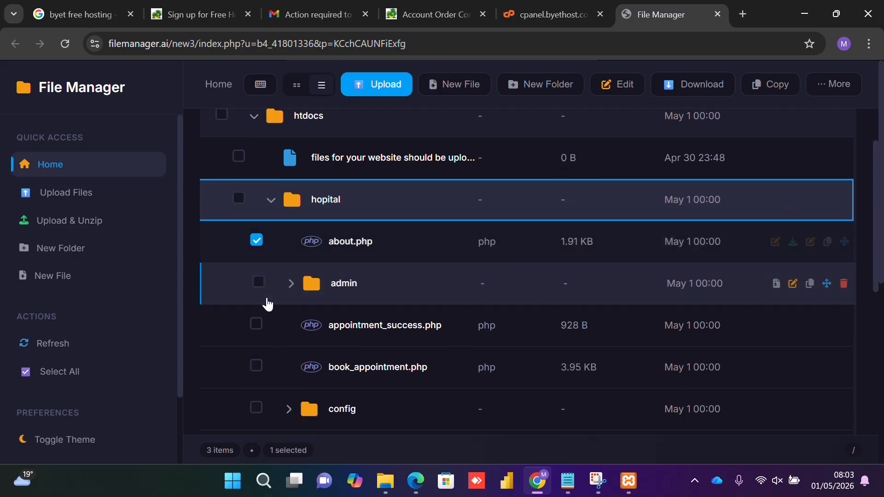
left_click(257, 282)
left_click(259, 324)
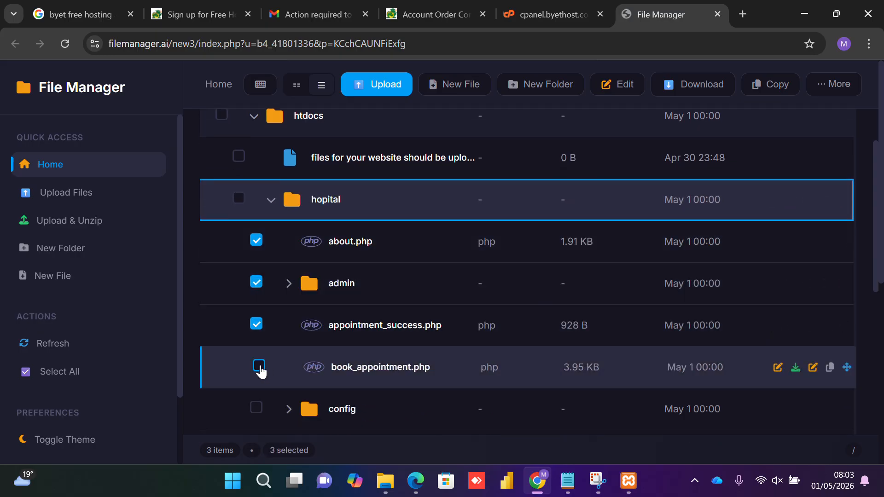
left_click(257, 366)
scroll(256, 364, "down", 3)
left_click(257, 271)
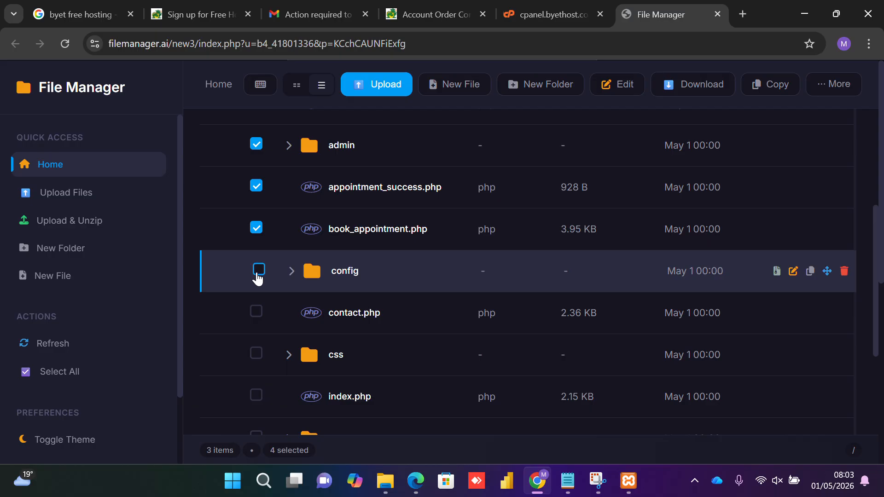
left_click(261, 312)
left_click(259, 354)
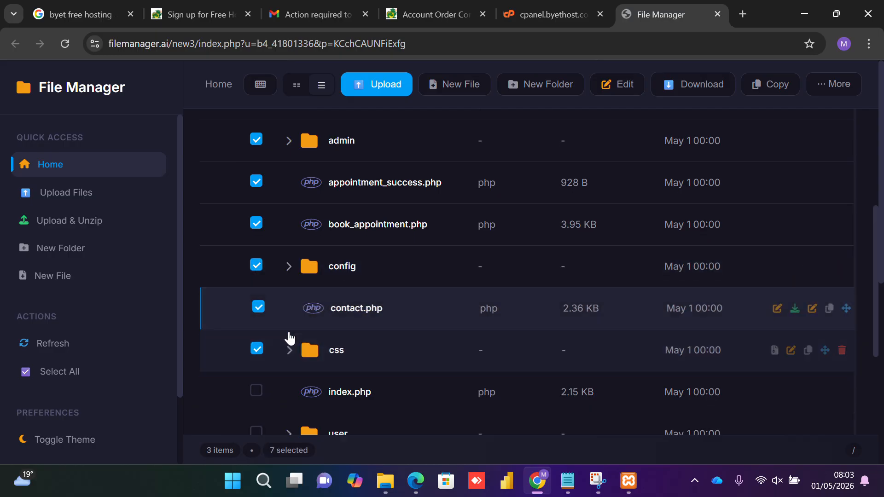
scroll(276, 313, "down", 3)
left_click(259, 258)
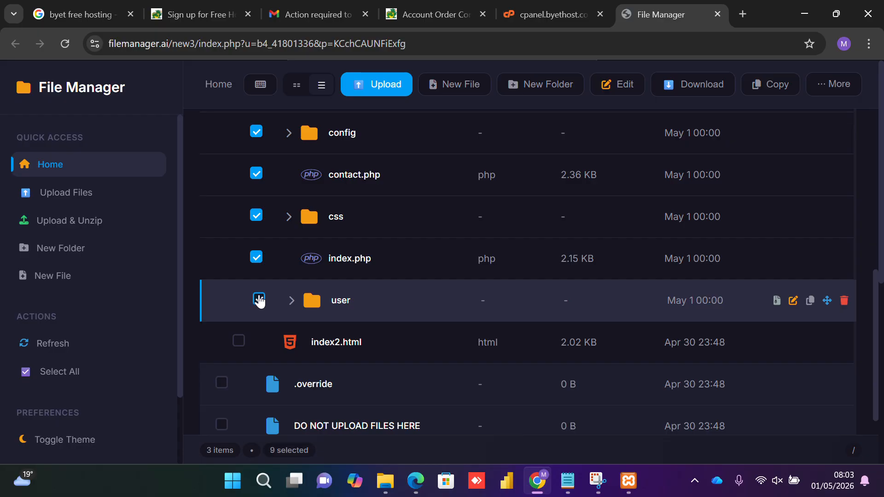
left_click(256, 299)
scroll(350, 316, "up", 6)
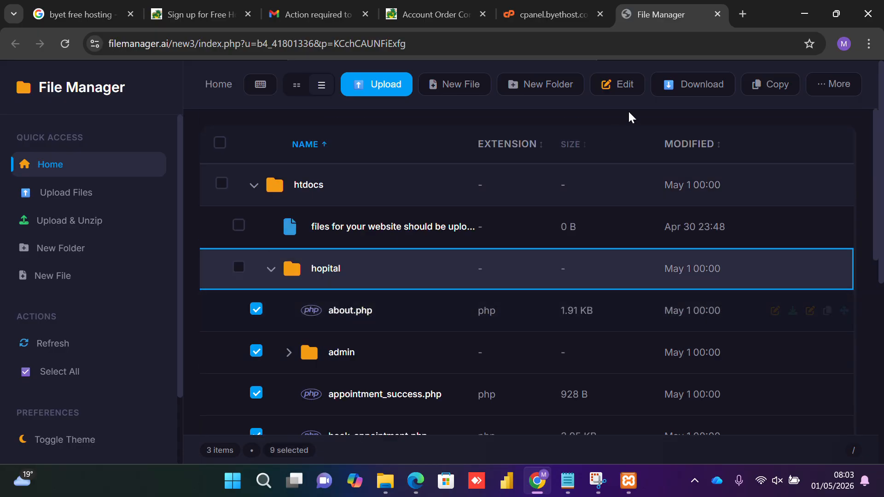
Open the Move Items dialog for the nine marked hopital items.
left_click(838, 87)
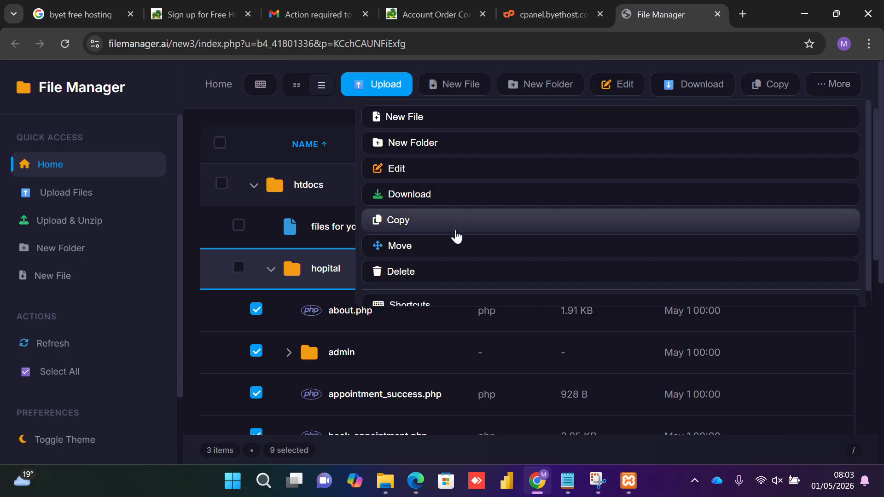
left_click(408, 247)
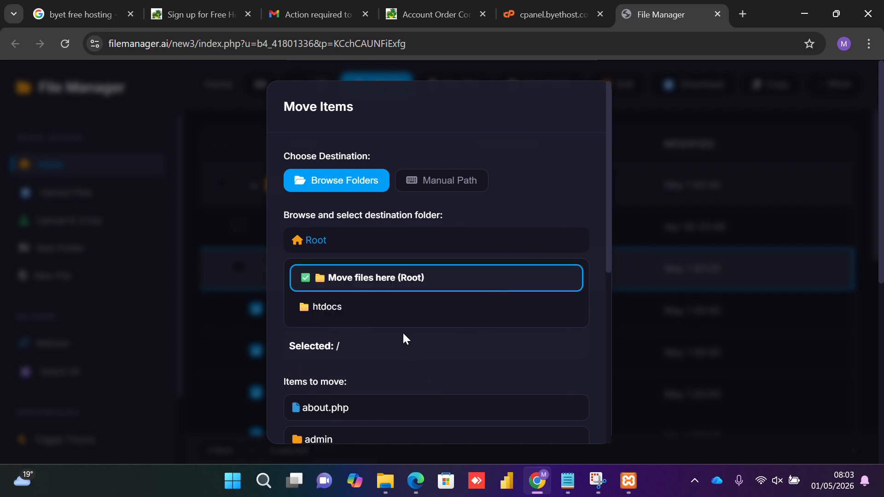
scroll(408, 311, "down", 2)
scroll(405, 317, "down", 1)
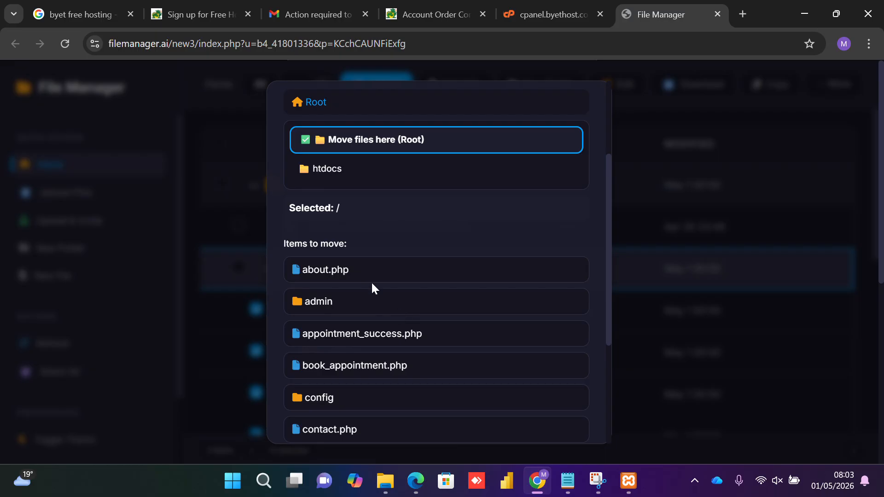
Pick htdocs as the destination in the Move Items folder list and try the move.
left_click(348, 168)
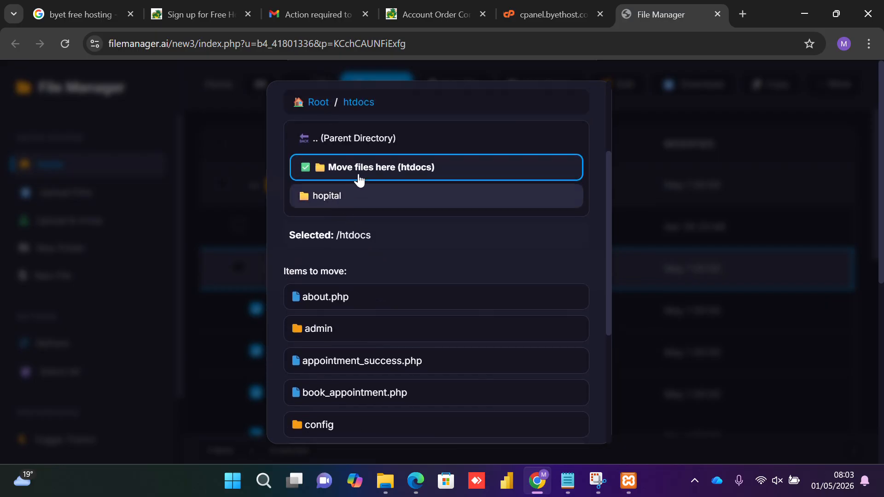
scroll(384, 193, "up", 3)
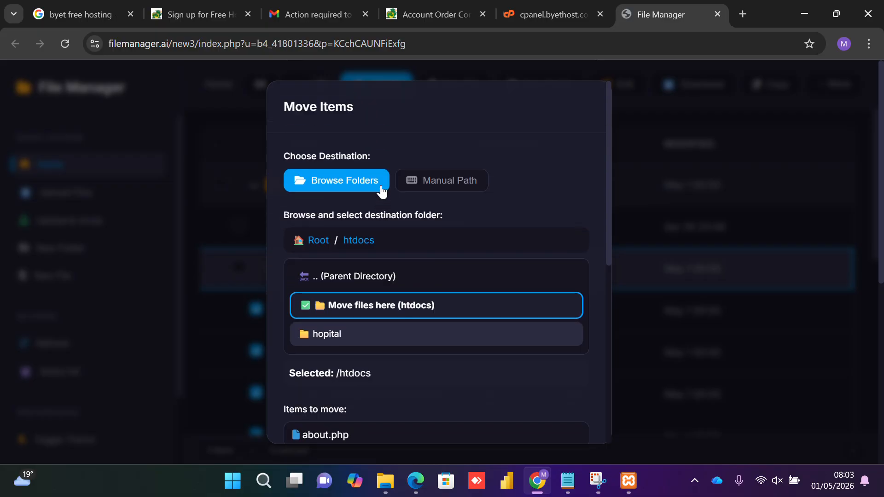
scroll(409, 200, "down", 8)
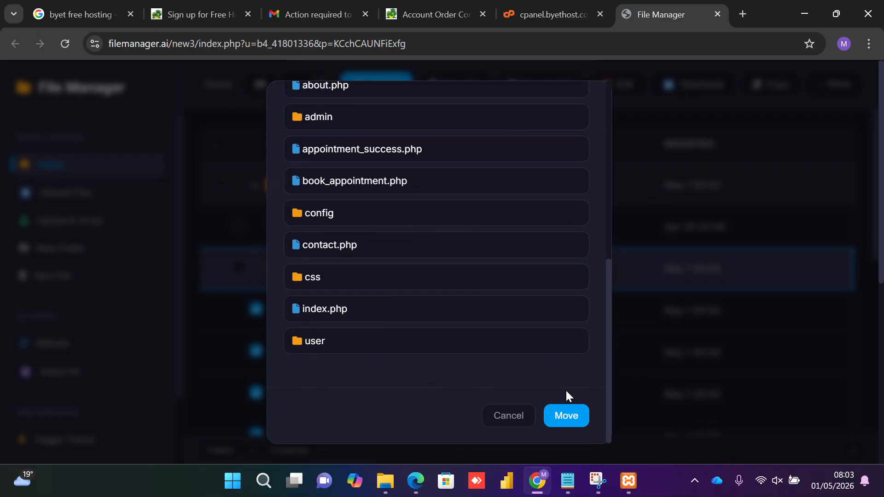
left_click(575, 419)
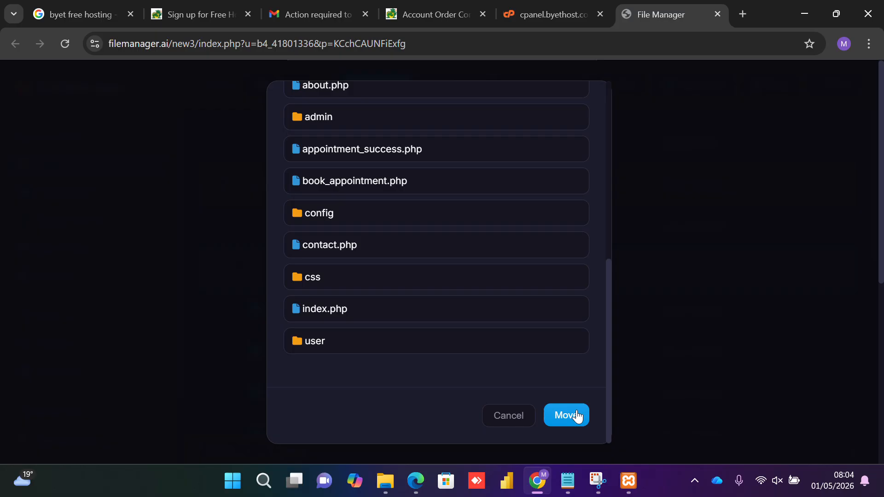
scroll(552, 374, "up", 5)
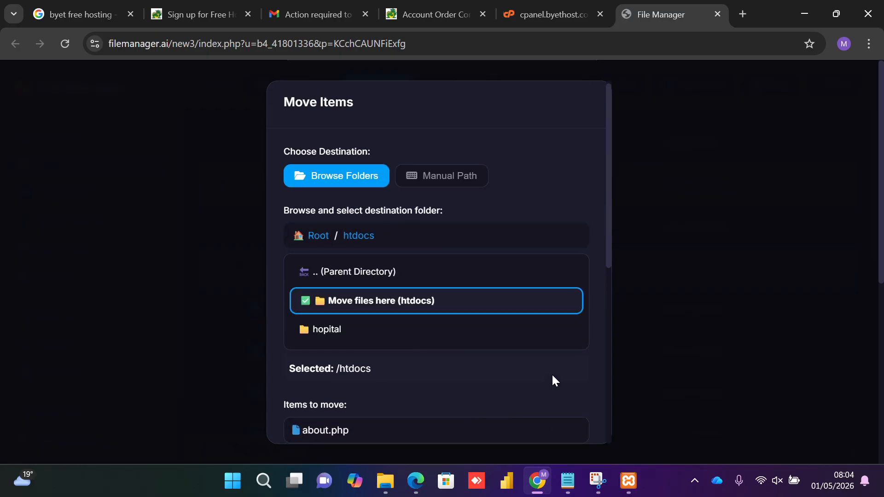
scroll(551, 374, "down", 5)
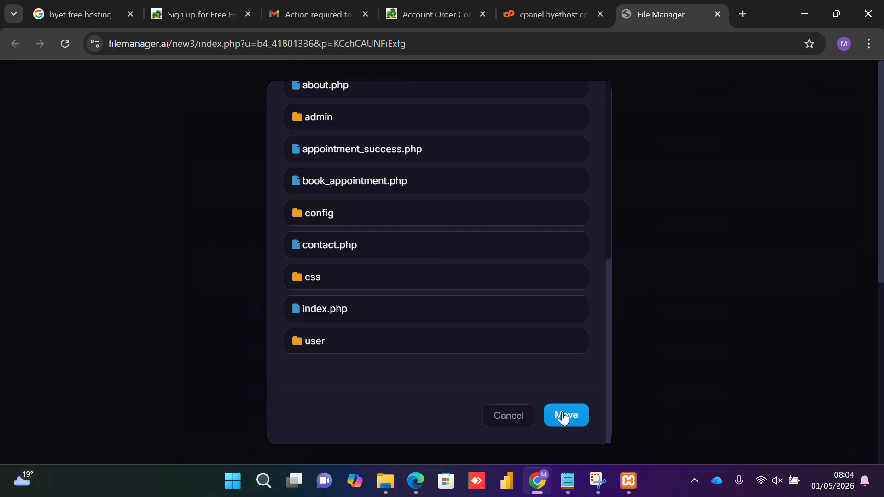
scroll(500, 370, "up", 5)
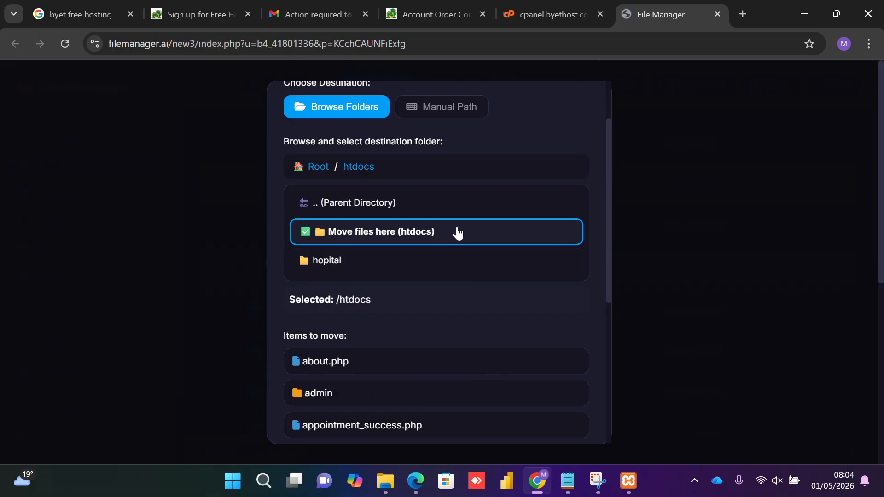
scroll(529, 342, "down", 5)
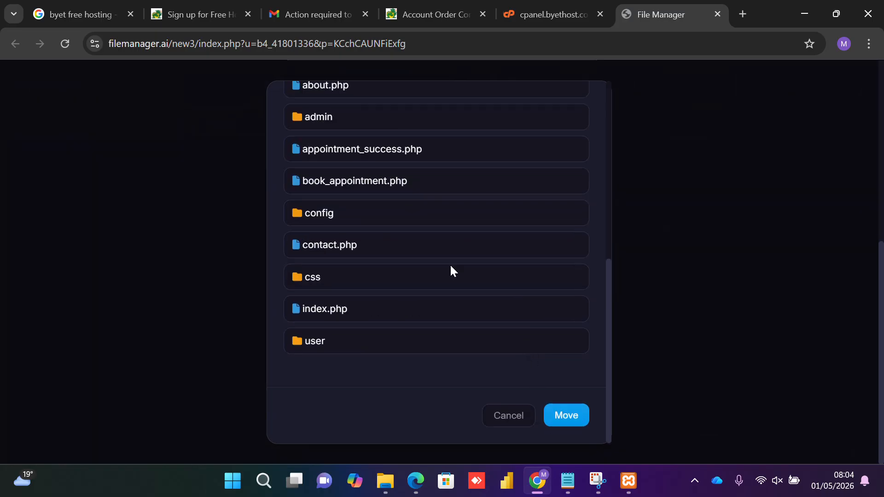
scroll(414, 208, "up", 5)
Move the nine items into htdocs using the manual path 'htdocs' and acknowledge the result.
left_click(424, 181)
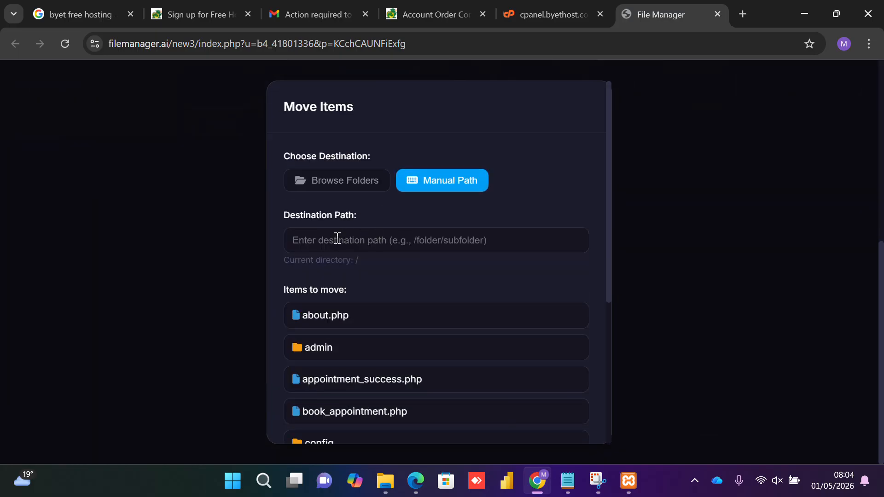
left_click(324, 238)
type("h")
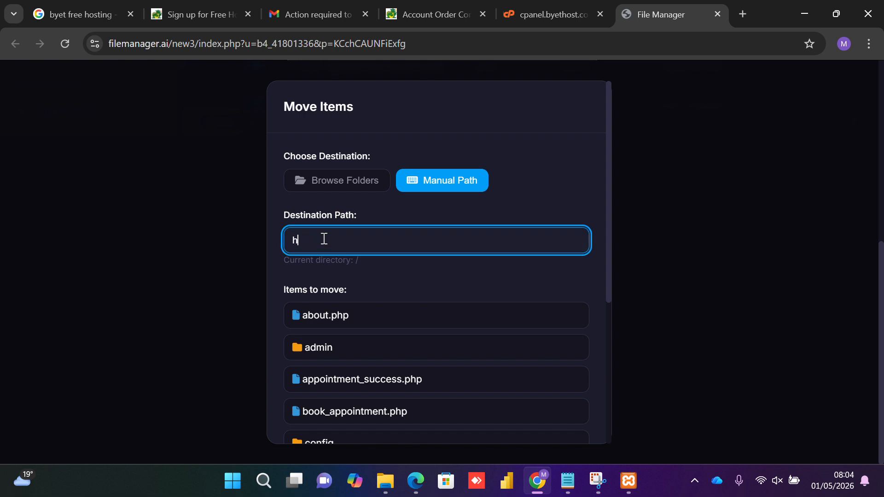
type("tdocs")
key("Return")
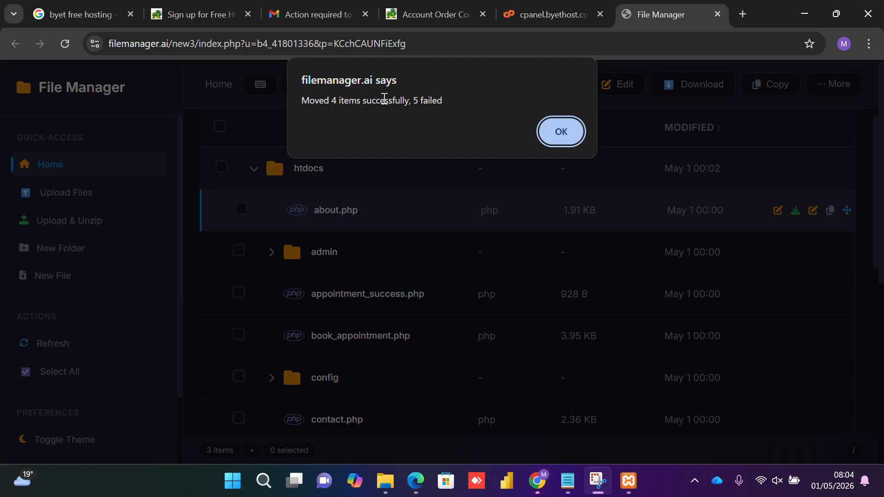
left_click(554, 134)
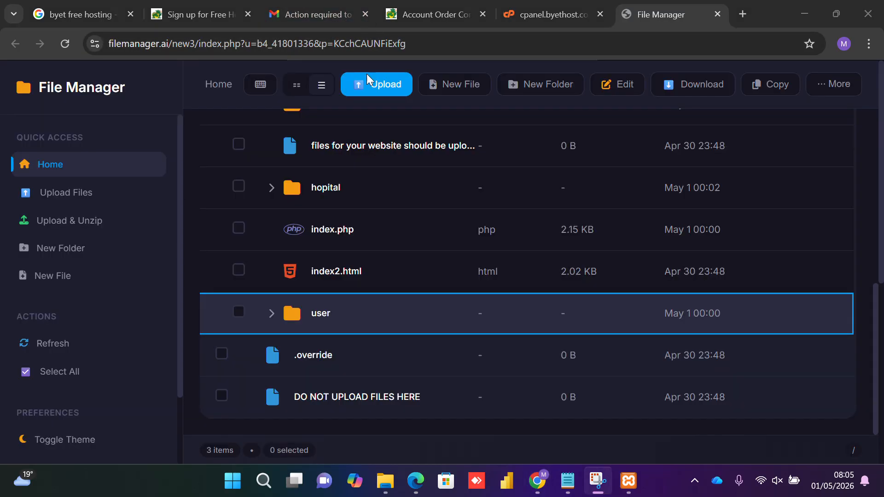
Expand the config folder in htdocs to reveal db.php.
scroll(337, 269, "down", 2)
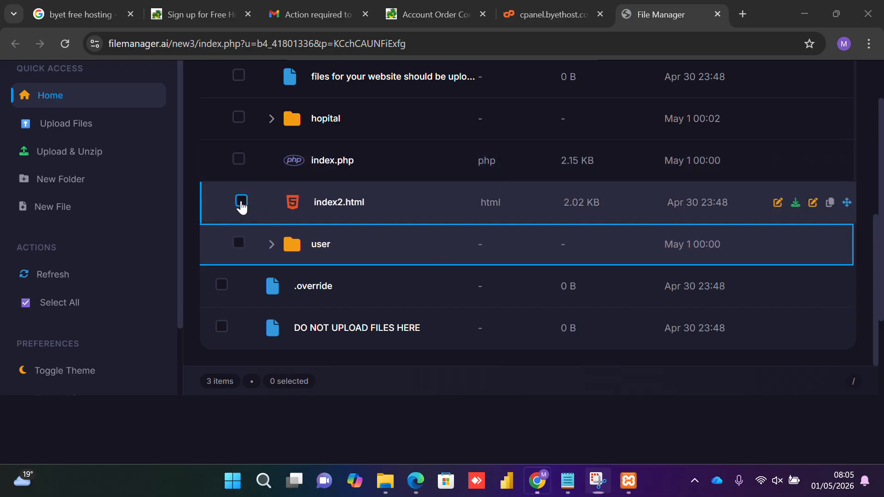
left_click(242, 201)
scroll(319, 212, "up", 2)
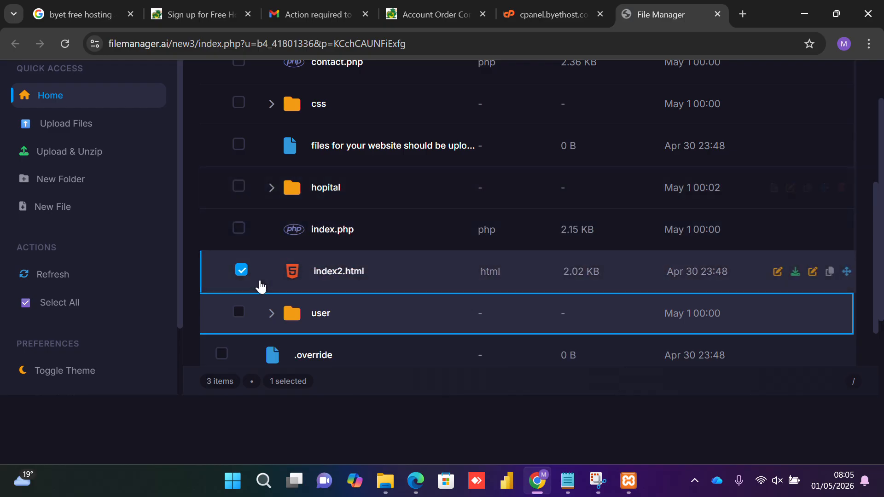
left_click(239, 271)
scroll(350, 275, "up", 3)
scroll(350, 275, "up", 4)
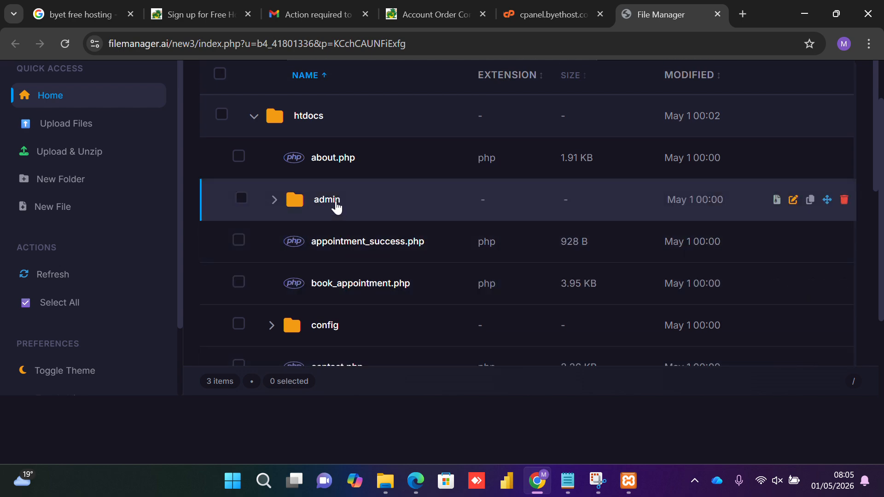
scroll(338, 208, "down", 8)
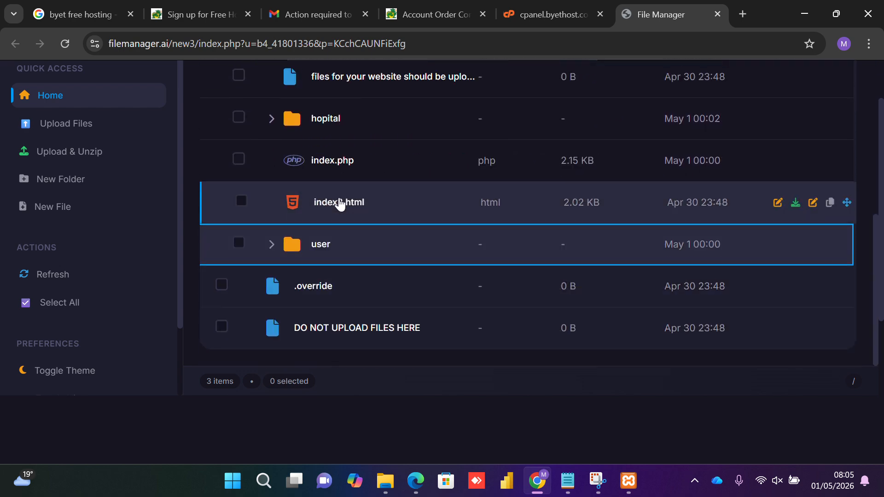
scroll(337, 203, "up", 3)
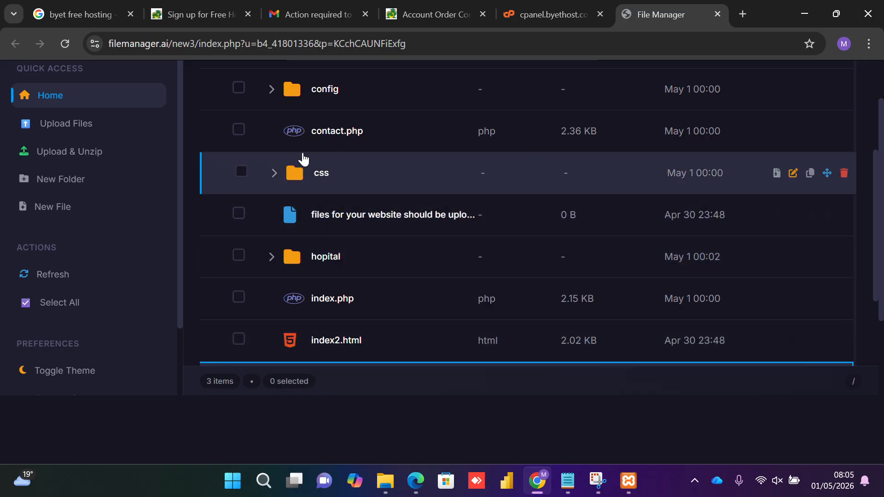
left_click(274, 92)
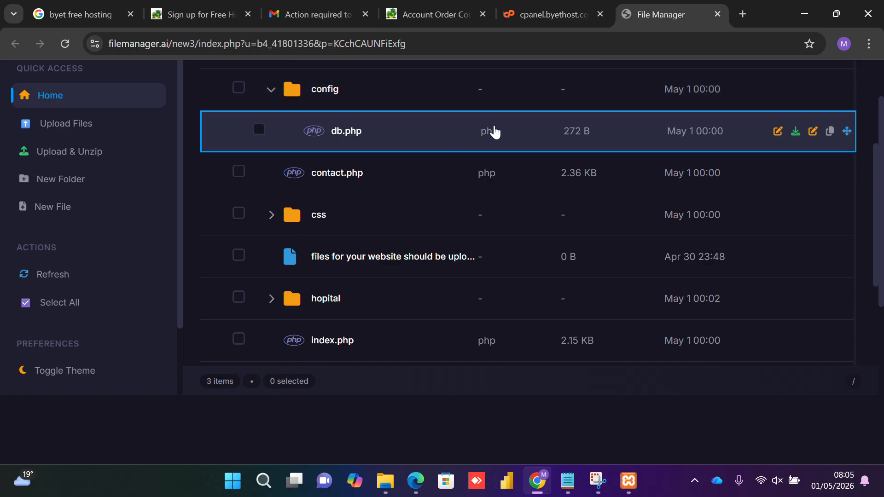
Open db.php in the Edit File dialog to see its localhost hospital_booking connection settings.
left_click(778, 132)
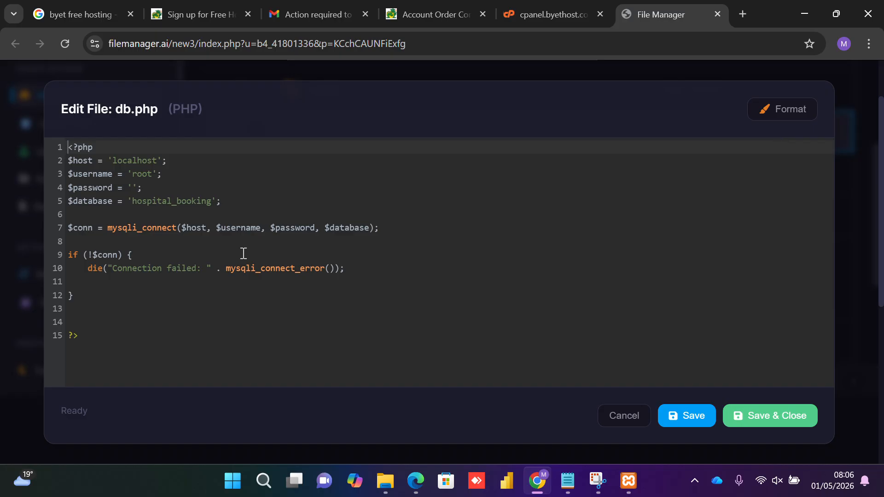
left_click(244, 254)
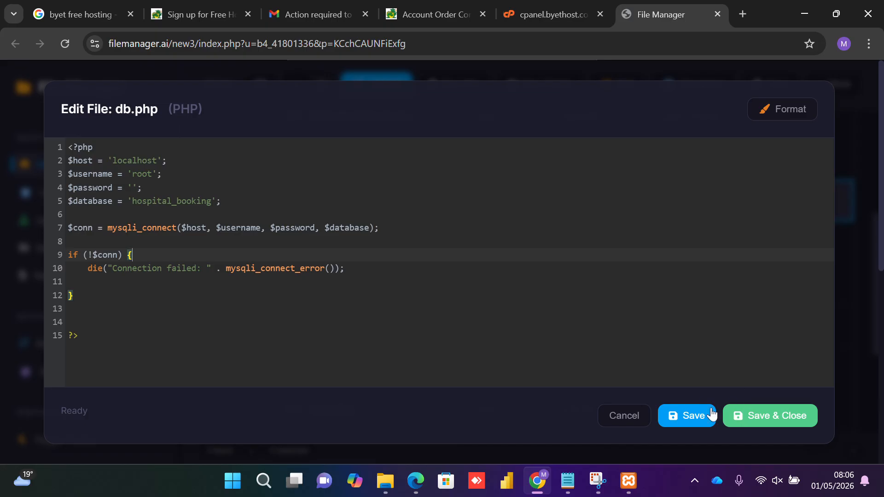
Create a new MySQL database named 'project' in VistaPanel.
left_click(558, 11)
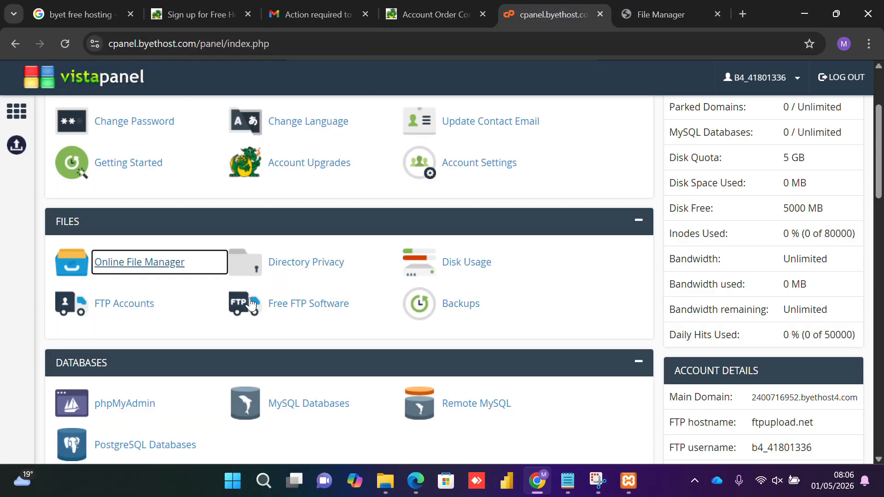
scroll(230, 276, "down", 3)
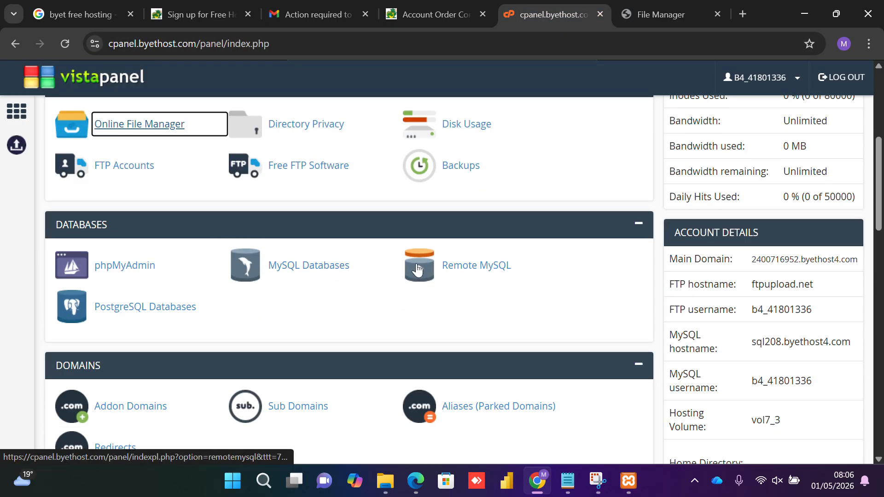
left_click(322, 274)
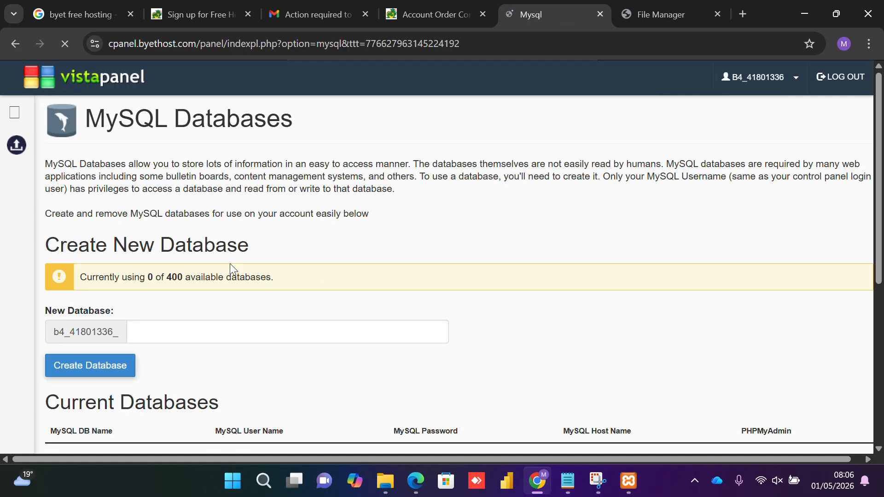
scroll(207, 285, "down", 1)
left_click(183, 262)
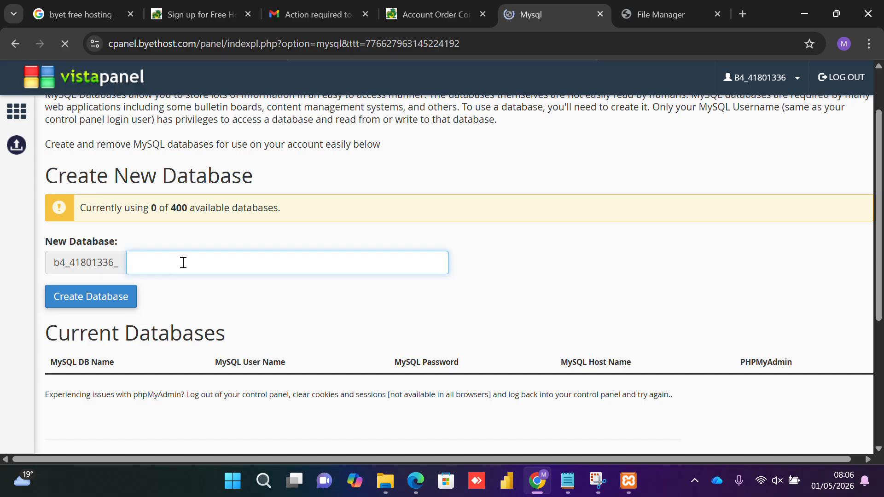
type("project")
left_click(76, 298)
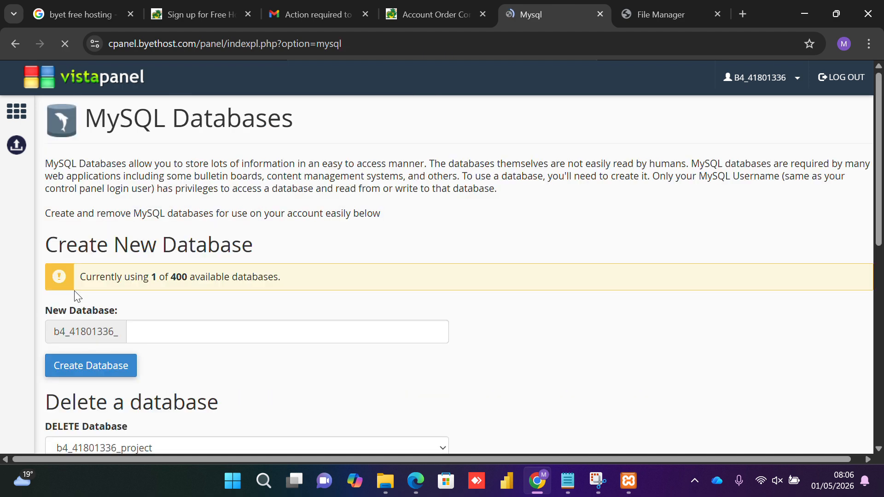
Copy the full _project database name and return to the db.php editor.
scroll(158, 281, "down", 5)
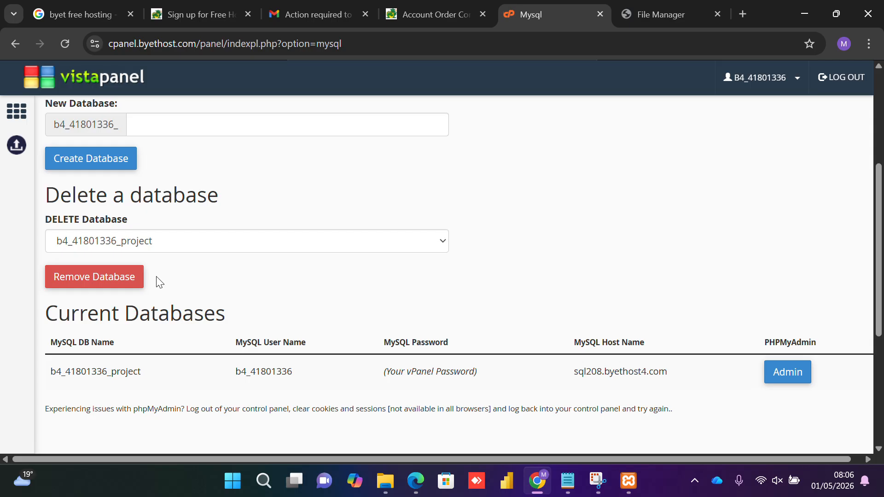
scroll(158, 281, "down", 2)
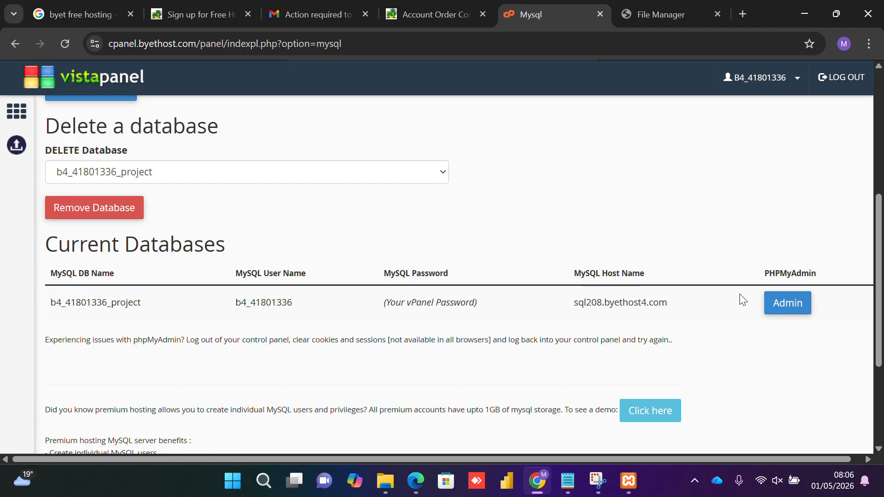
scroll(639, 315, "up", 5)
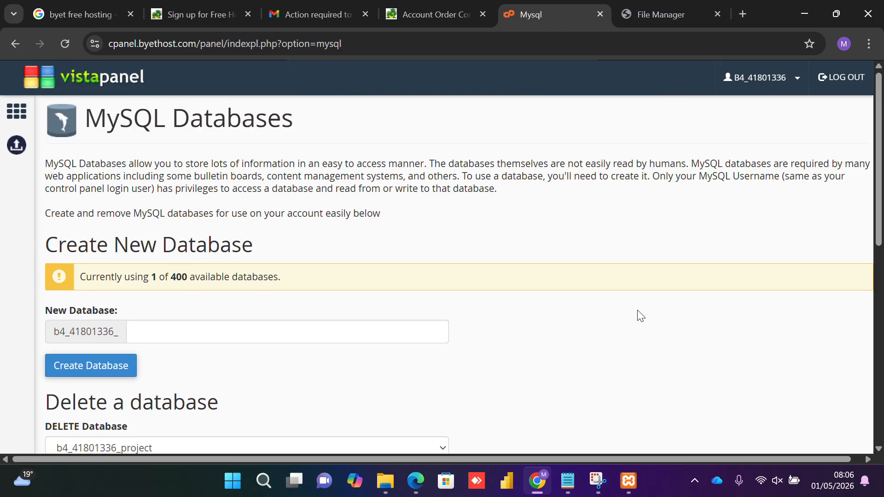
scroll(638, 313, "down", 7)
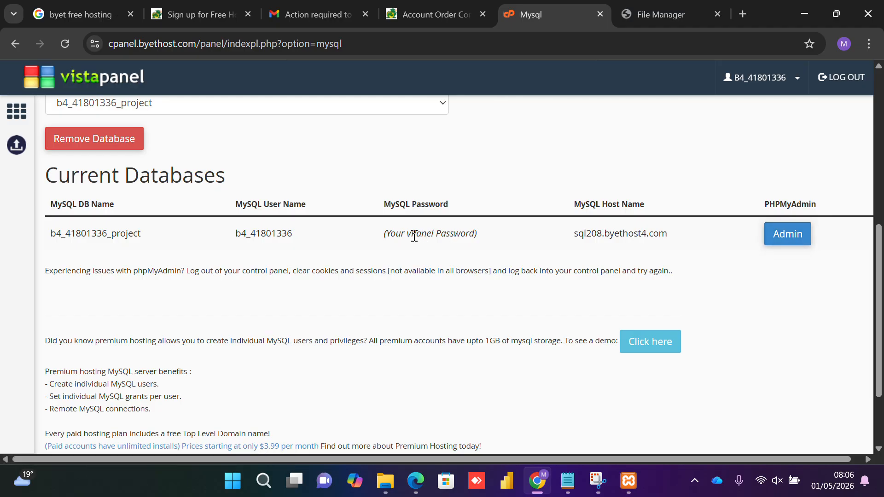
left_click_drag(140, 234, 50, 238)
key("ctrl+c")
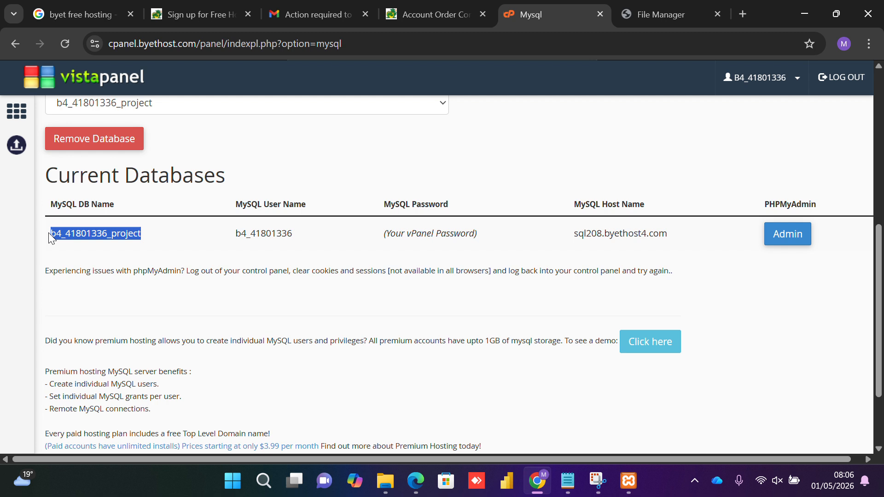
left_click(662, 5)
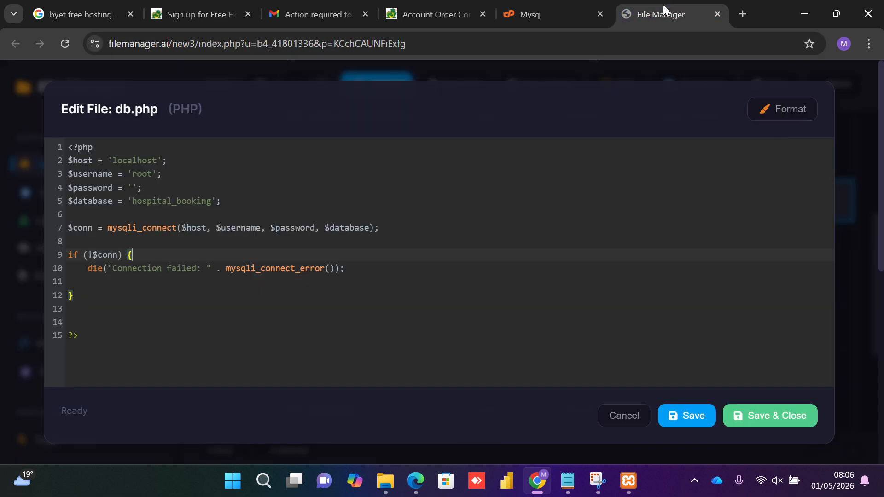
Replace hospital_booking in db.php with the hosted _project database name.
double_click(143, 173)
double_click(156, 201)
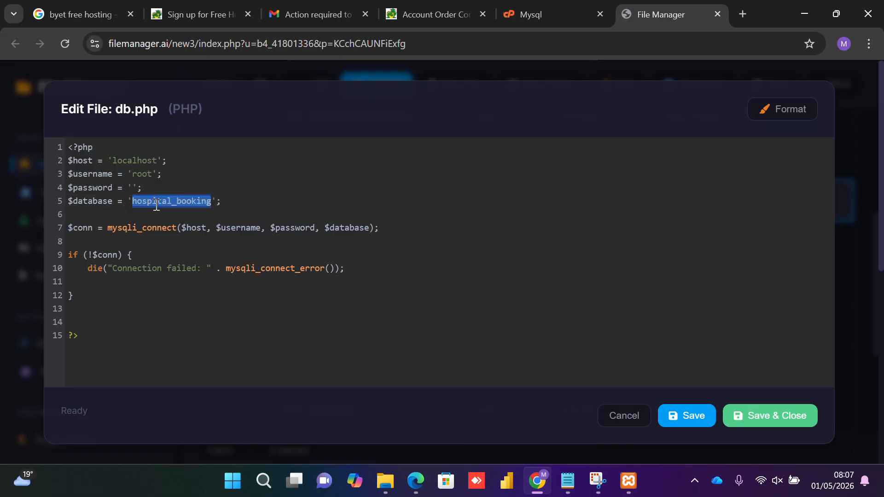
key("ctrl+v")
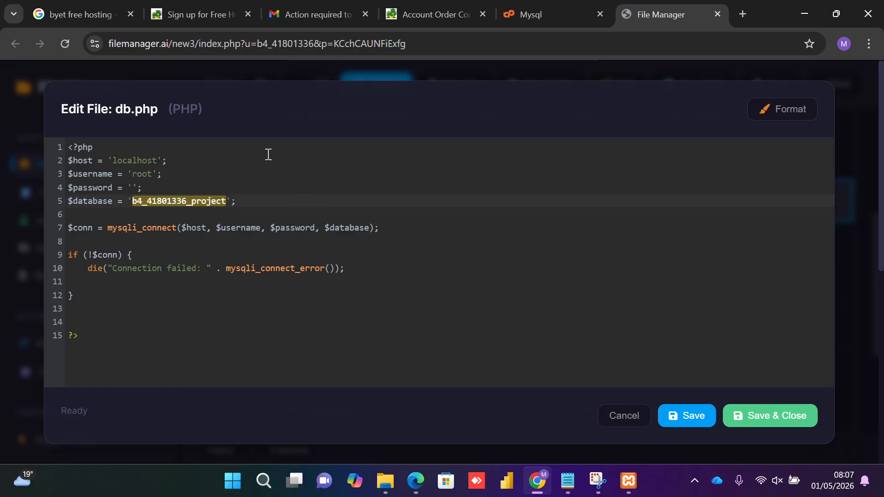
Swap root for the host's MySQL username, enter the account password, and save.
left_click(567, 15)
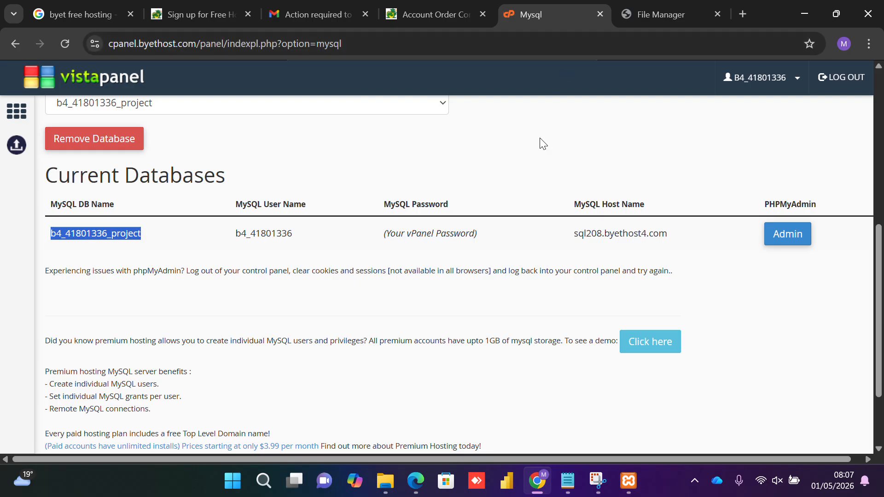
left_click(272, 233)
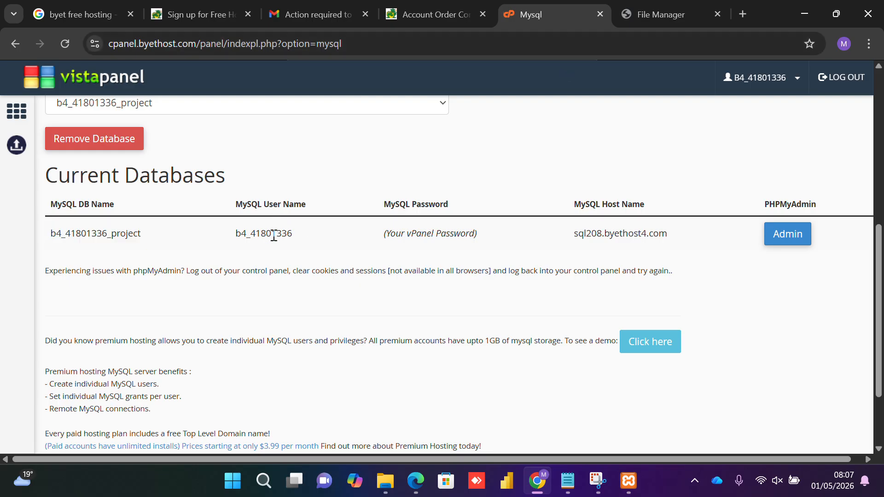
double_click(274, 235)
key("ctrl+c")
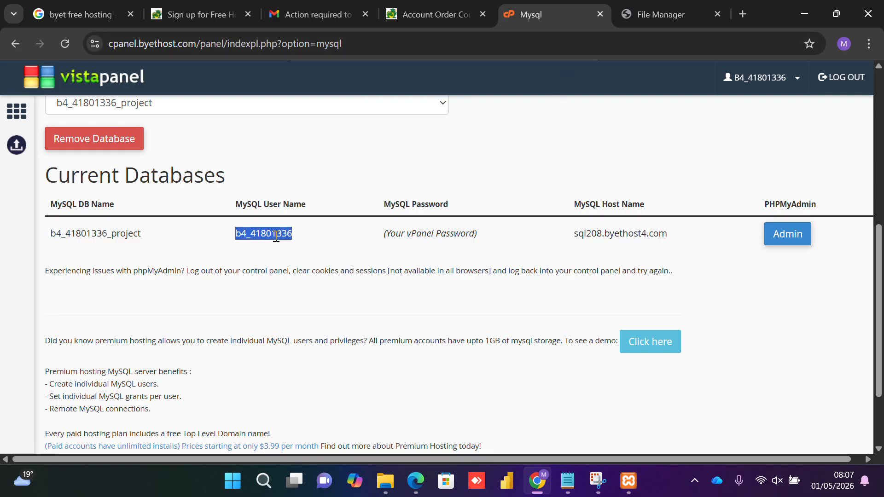
left_click(622, 12)
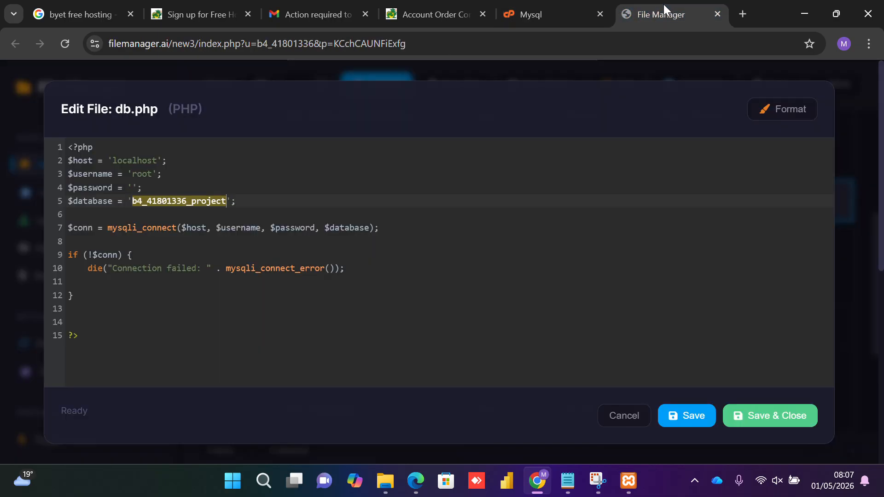
double_click(142, 173)
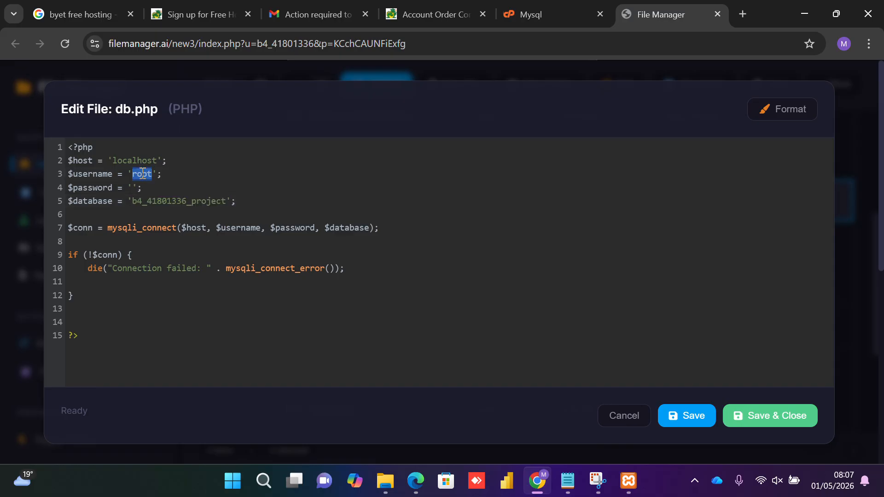
key("ctrl+v")
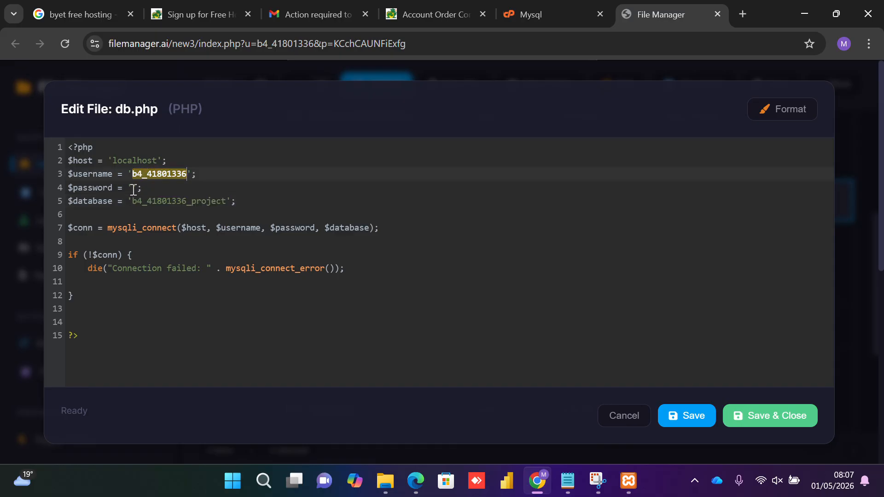
left_click(133, 188)
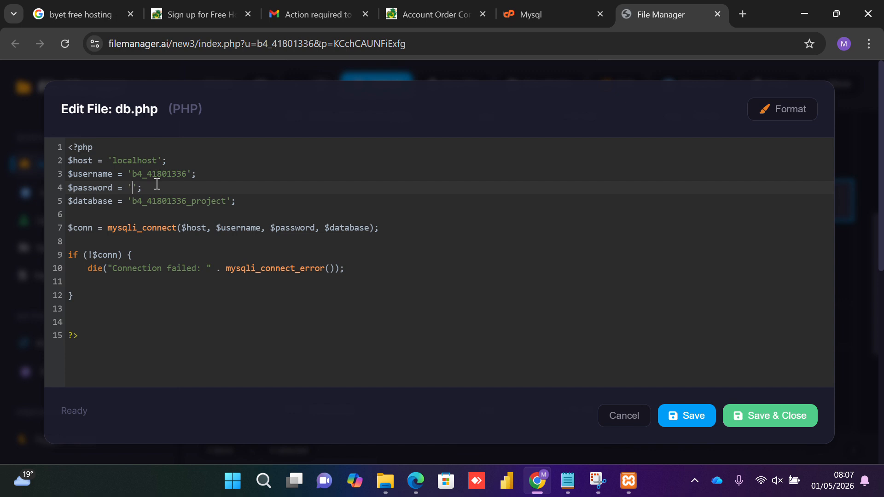
left_click(702, 419)
Replace localhost with sql208.byethost4.com, then save and close db.php.
left_click(559, 14)
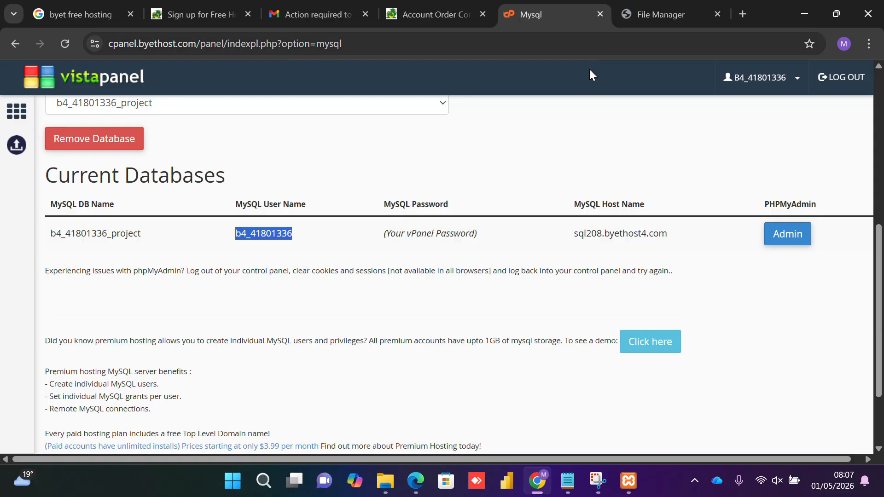
left_click(670, 239)
left_click_drag(670, 238, 576, 240)
key("ctrl+c")
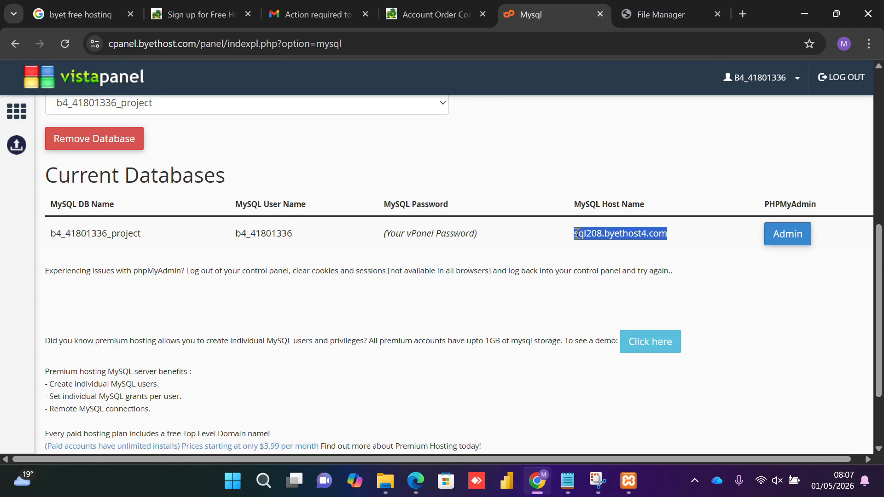
left_click(667, 14)
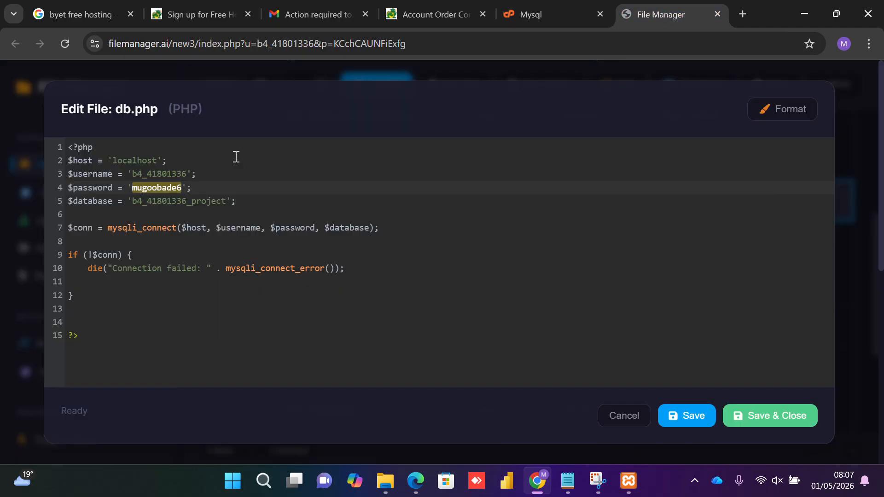
double_click(139, 163)
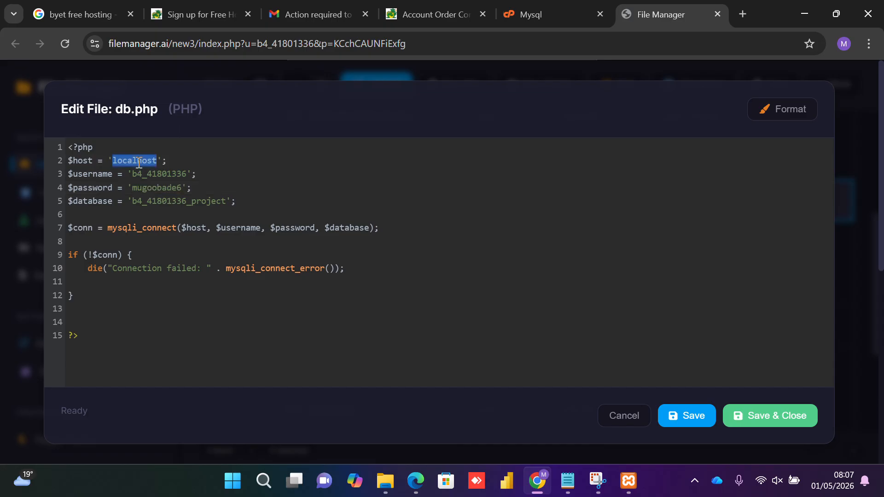
key("ctrl+v")
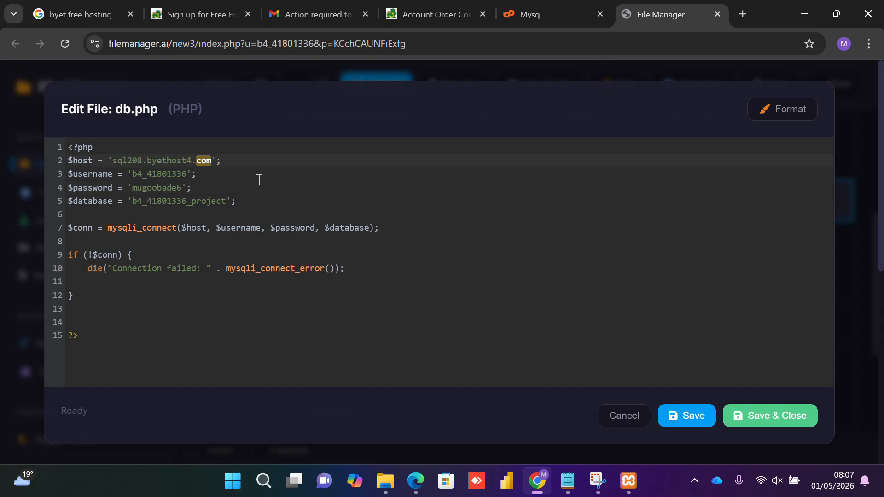
key("ctrl+s")
left_click(772, 417)
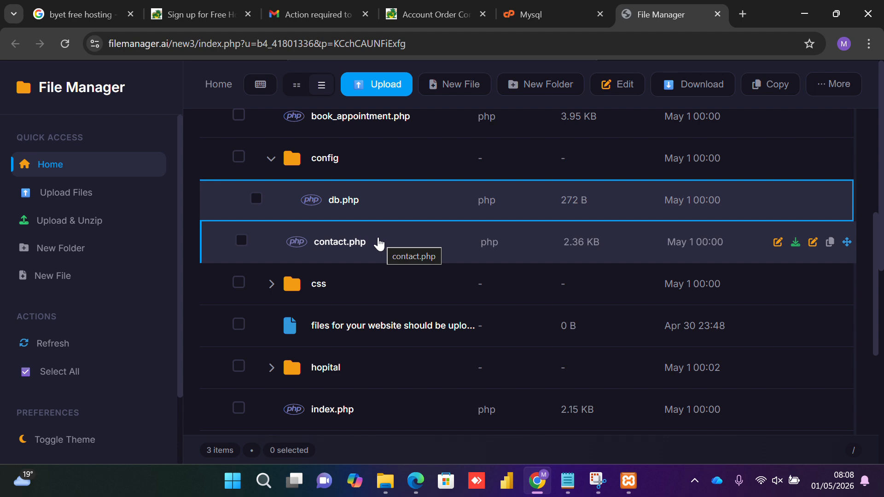
Review the uploaded htdocs files, then go back to the byethost4.com activation email.
scroll(379, 244, "down", 3)
scroll(379, 249, "up", 2)
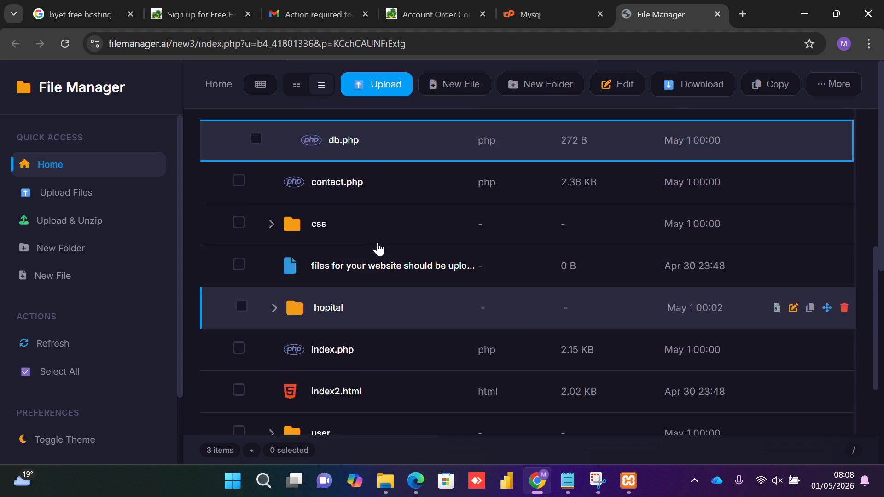
scroll(378, 249, "up", 1)
scroll(377, 246, "down", 3)
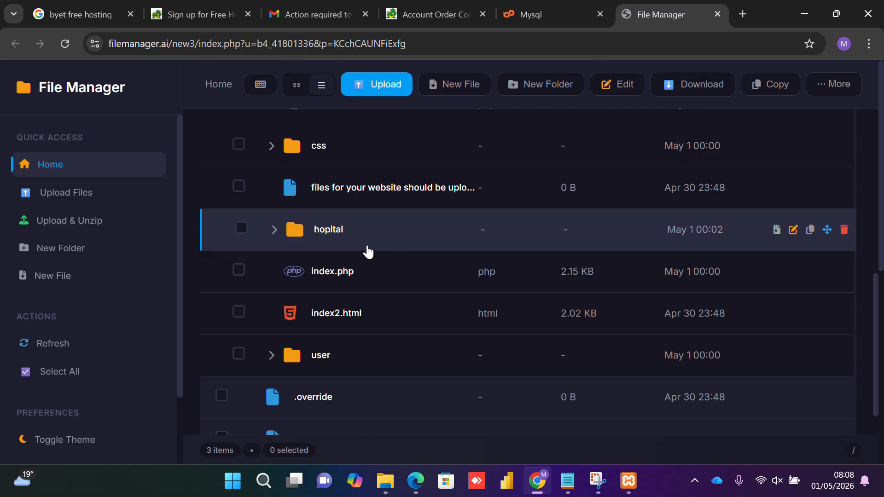
scroll(361, 253, "up", 1)
scroll(363, 254, "up", 2)
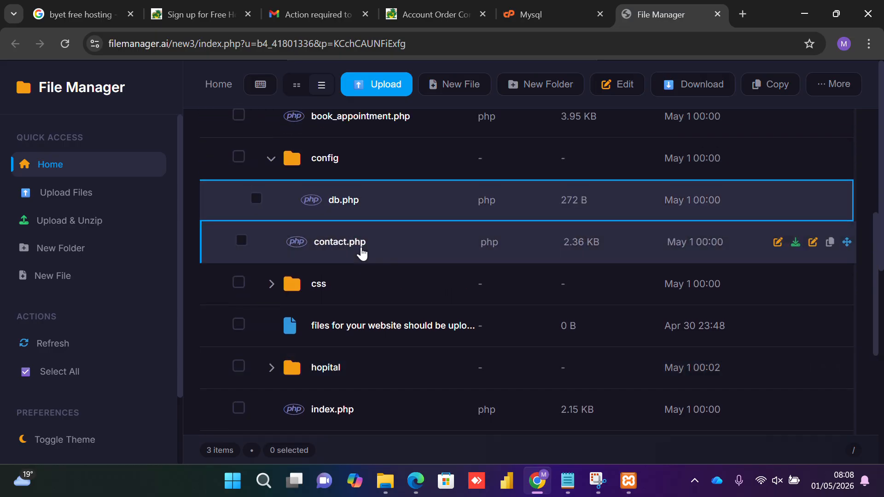
scroll(362, 253, "up", 2)
scroll(362, 253, "up", 1)
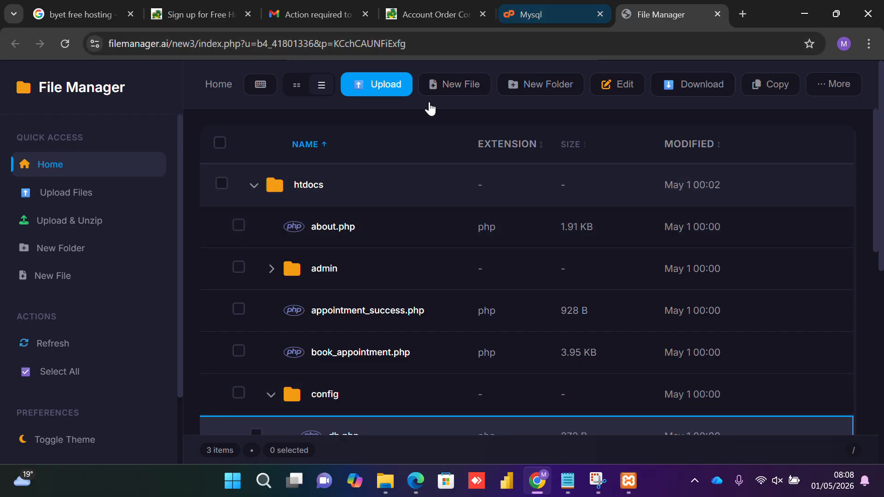
left_click(189, 21)
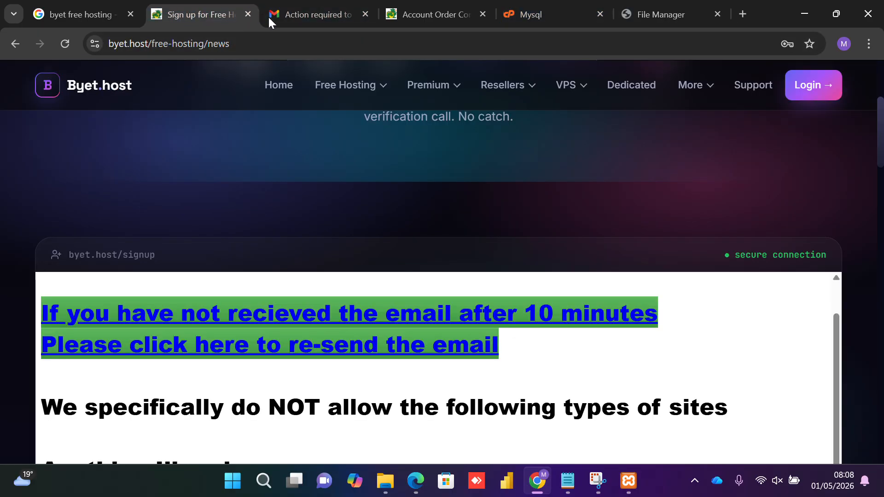
left_click(290, 18)
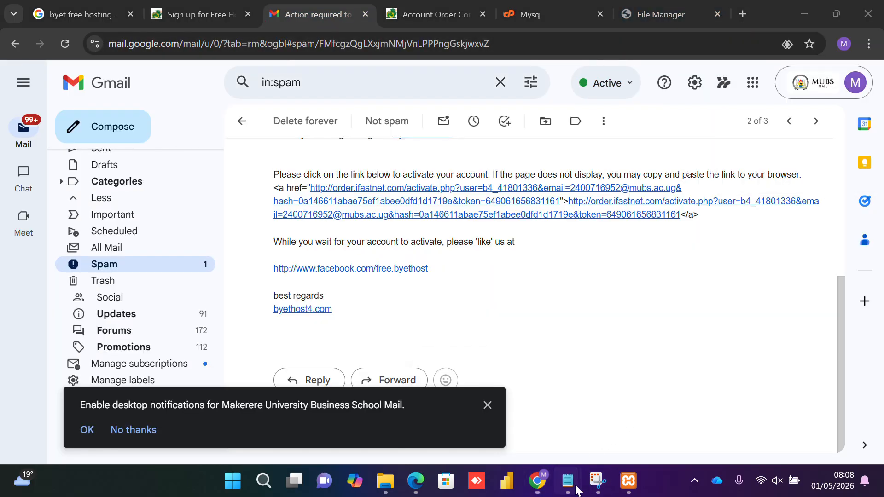
Copy the website URL from the notes and load the live City Hospital site in a new tab.
mouse_move(568, 481)
left_click(607, 421)
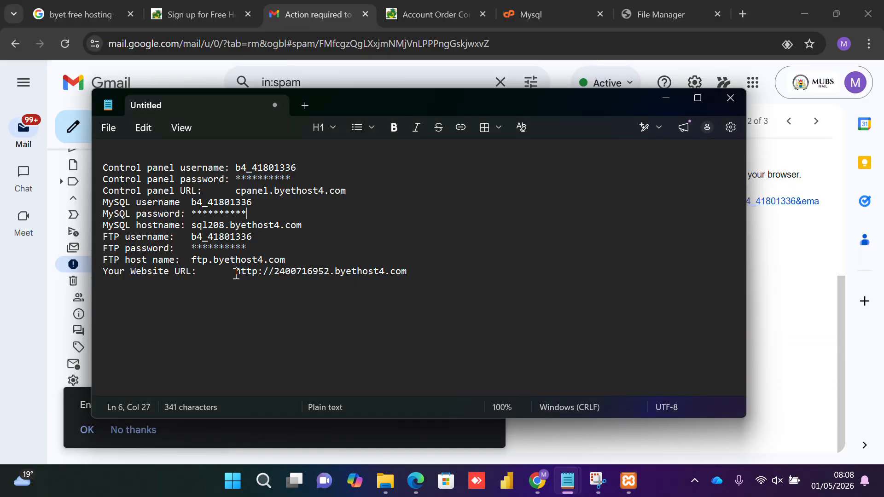
left_click_drag(234, 275, 411, 275)
key("ctrl+c")
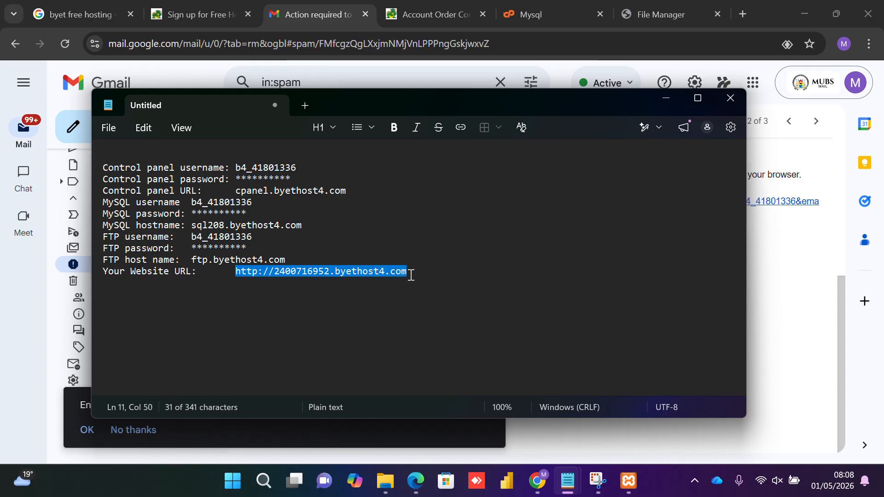
left_click(741, 14)
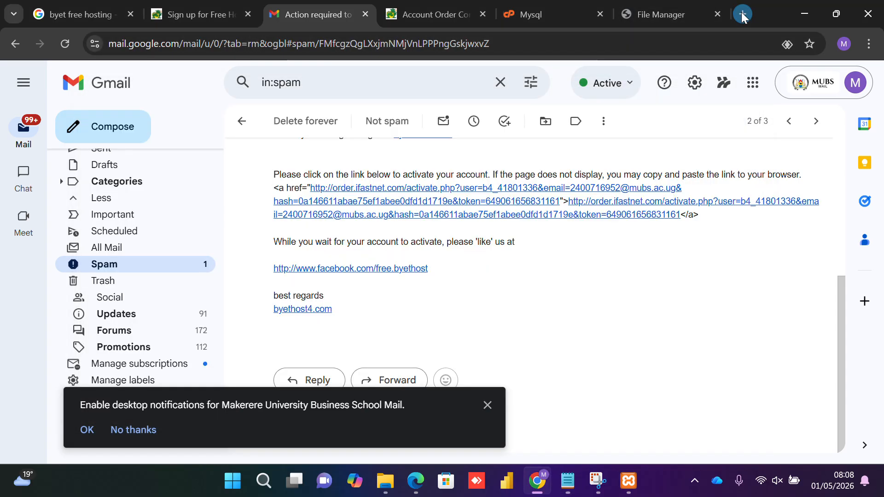
key("ctrl+v")
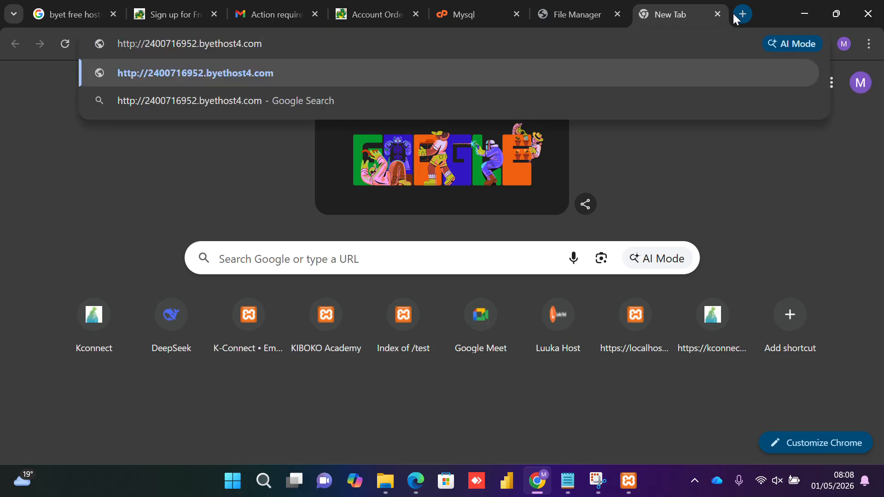
key("Return")
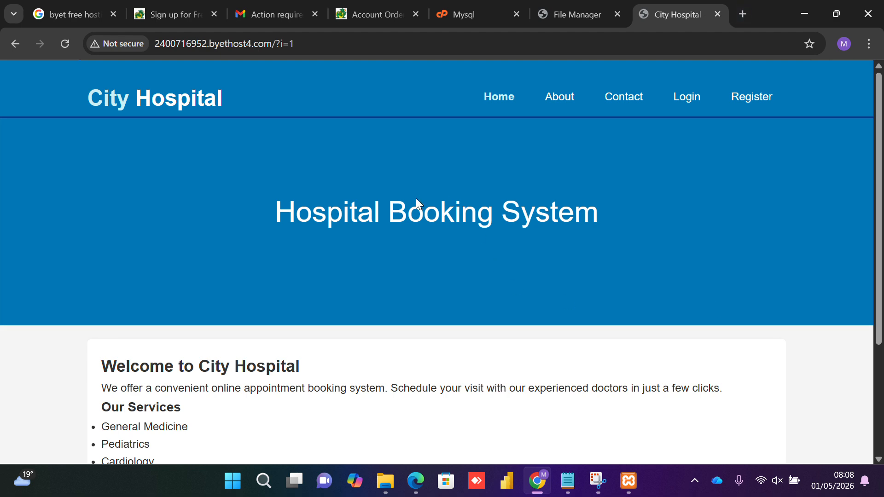
scroll(368, 175, "down", 4)
scroll(419, 221, "up", 4)
Visit the site's Home, Login and Register pages; Register returns HTTP ERROR 500.
left_click(510, 101)
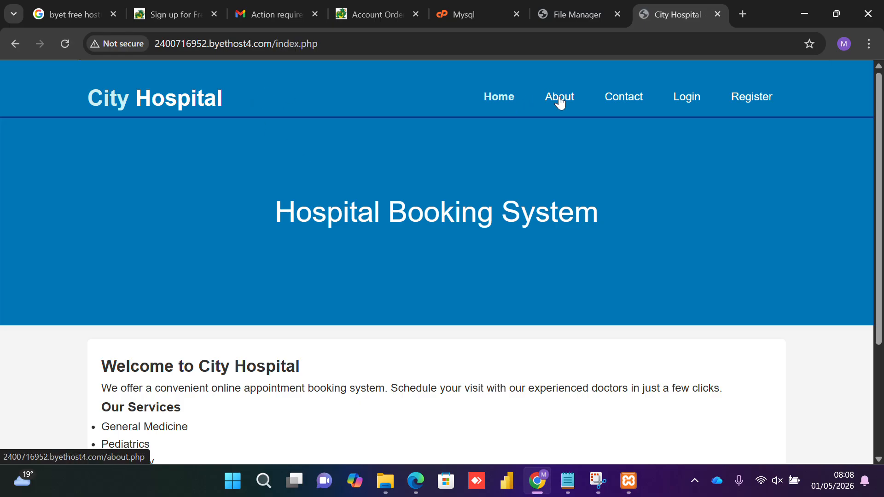
left_click(697, 104)
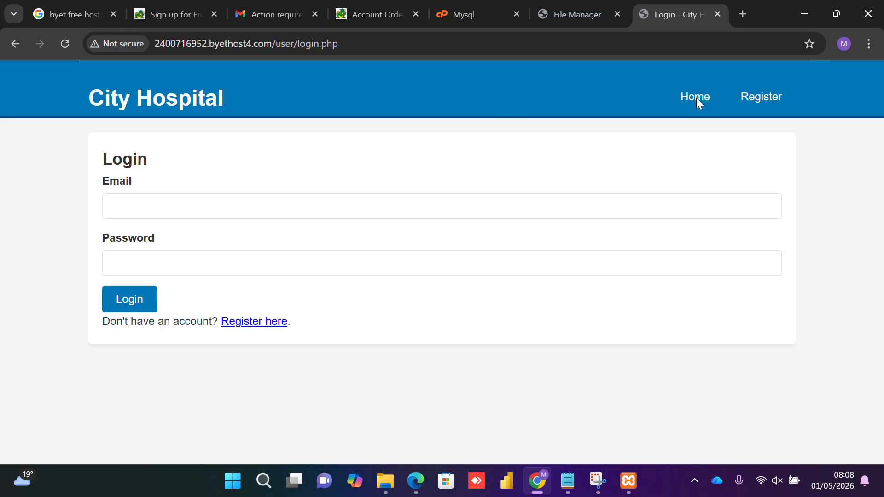
left_click(761, 97)
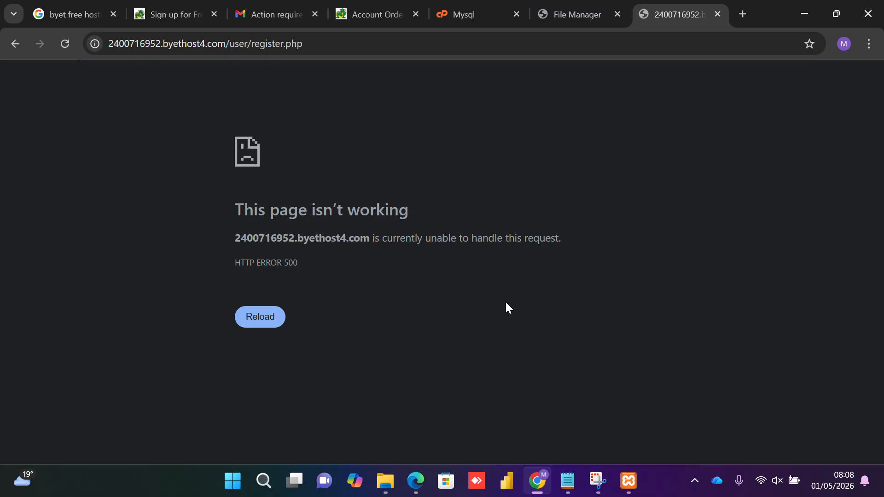
key("alt+Tab")
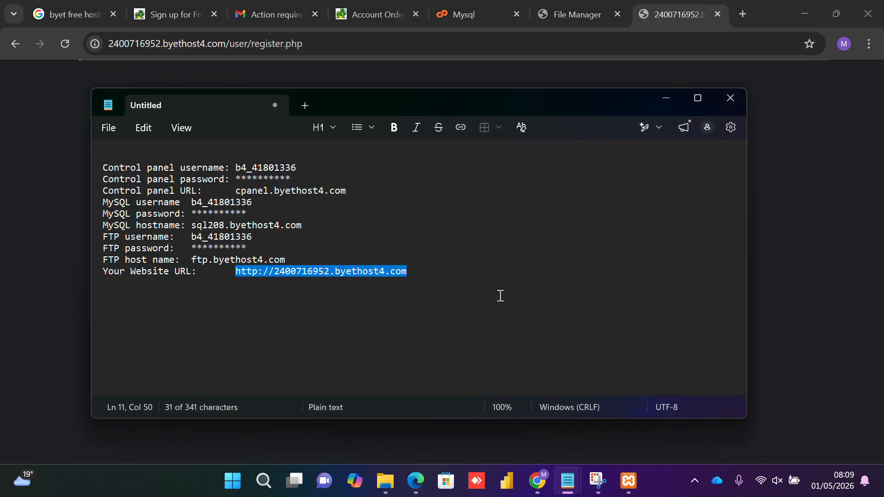
Open user/register.php from the user folder in the File Manager editor.
left_click(582, 13)
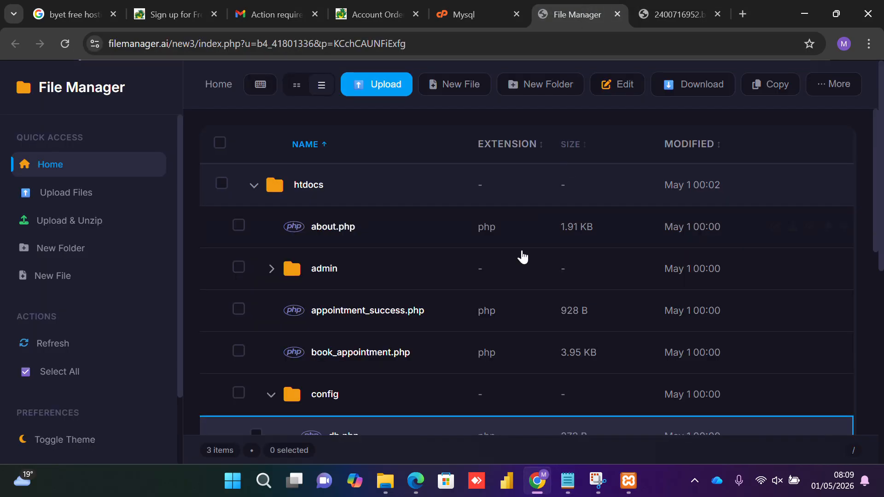
scroll(335, 279, "down", 10)
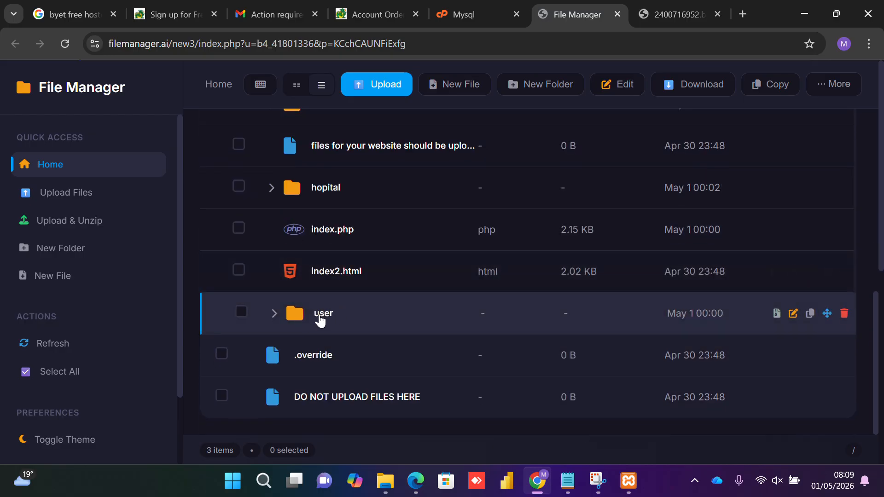
left_click(321, 315)
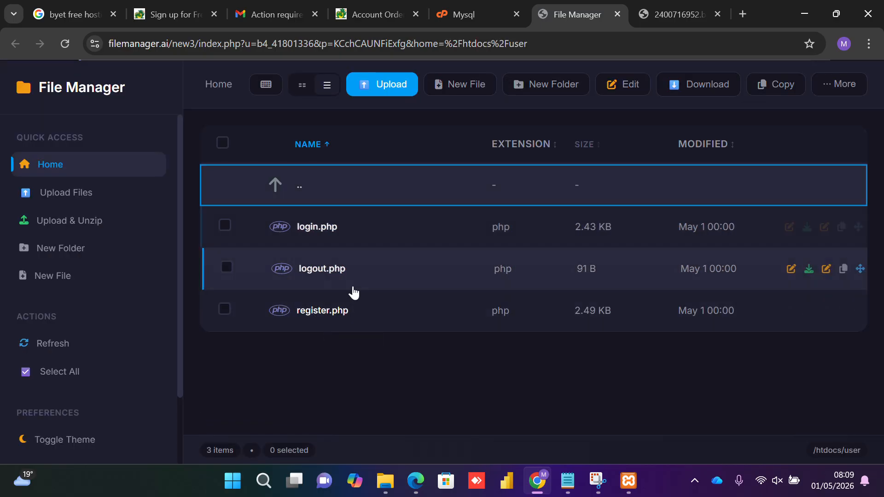
left_click(332, 316)
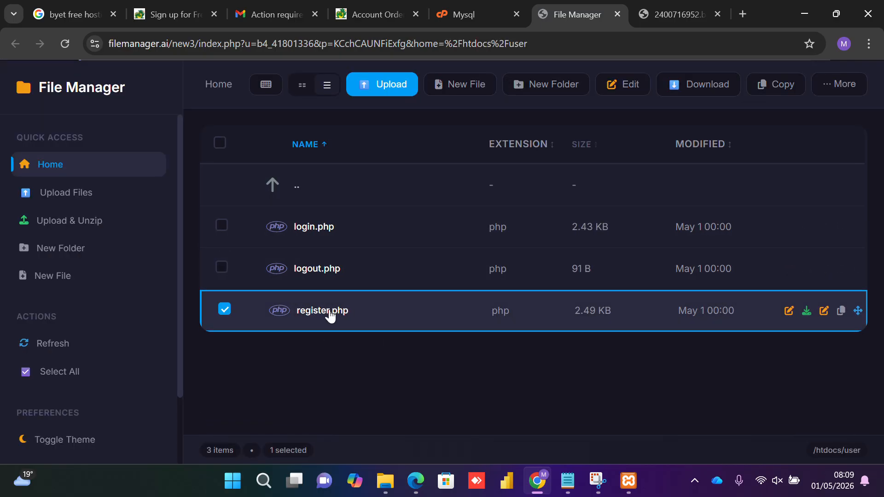
left_click(792, 311)
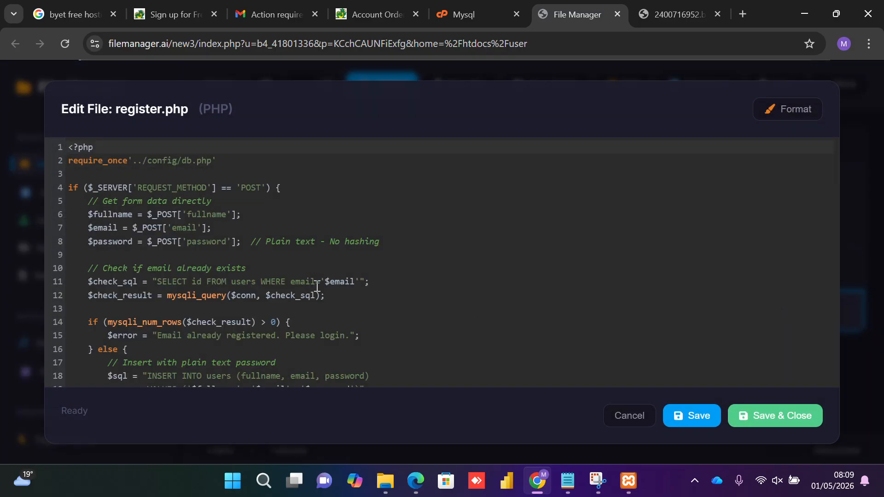
scroll(306, 282, "down", 1)
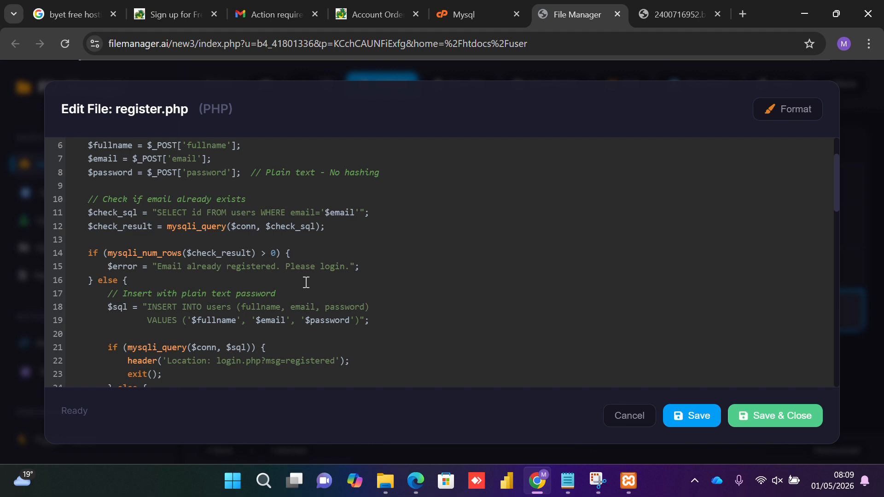
scroll(306, 283, "up", 1)
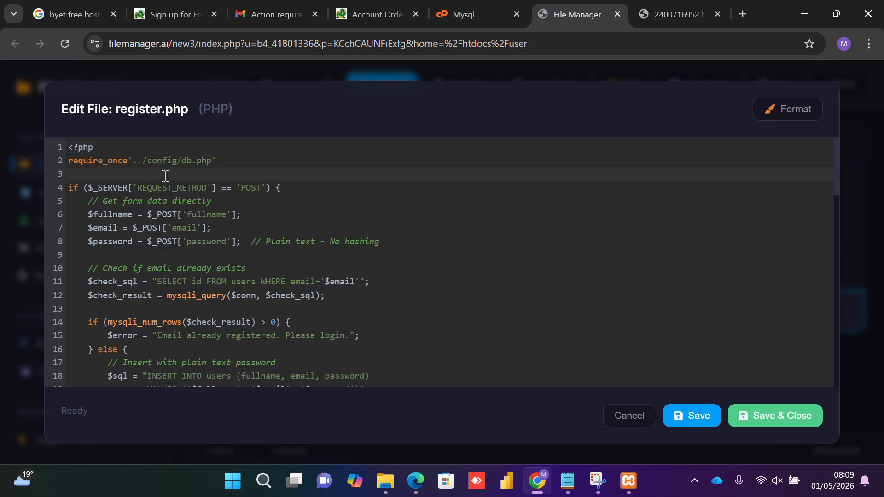
Inspect its include of ../config/db.php, cancel without saving, and go up to htdocs.
double_click(203, 161)
key("Left")
key("Left")
left_click(625, 420)
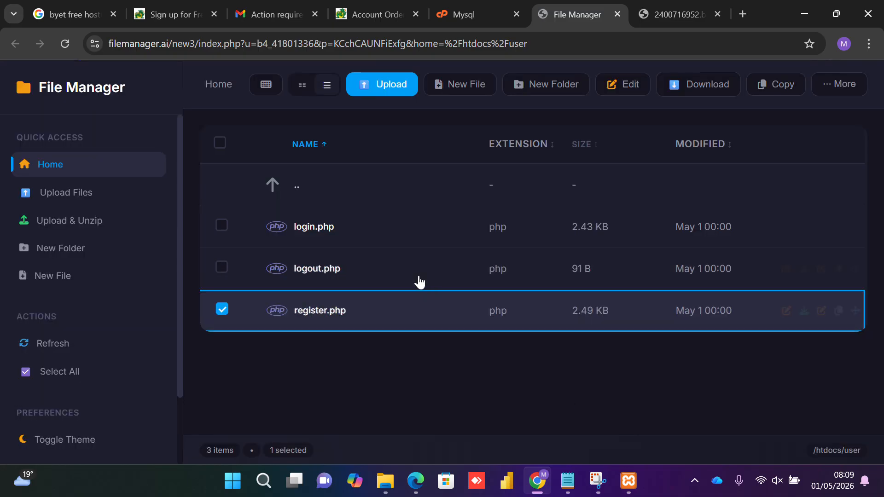
double_click(273, 186)
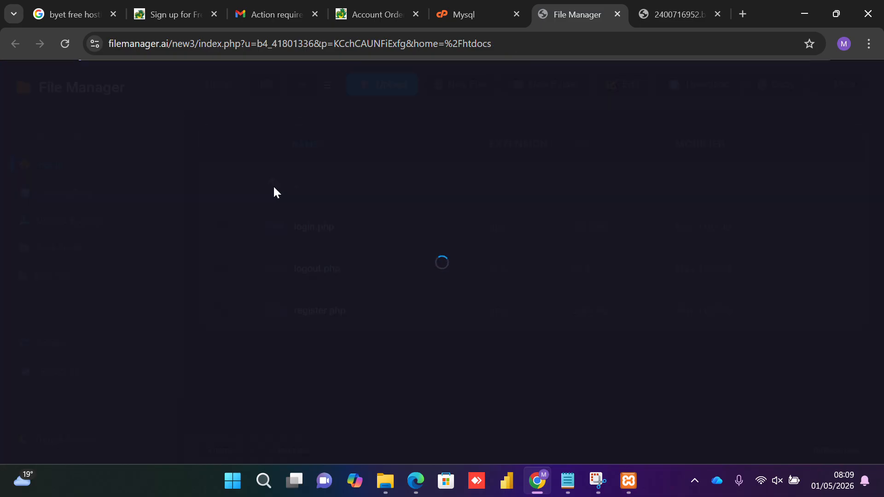
Copy the database connection code from config/db.php, then save and close it.
left_click(257, 253)
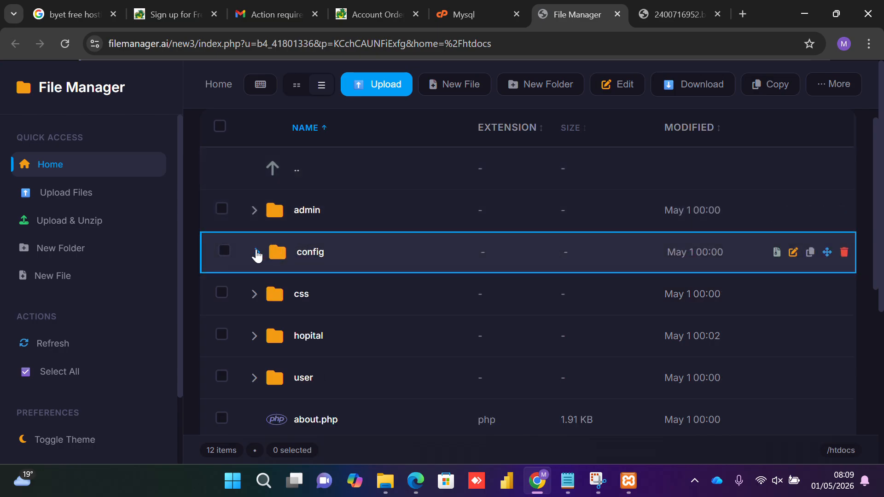
left_click(257, 255)
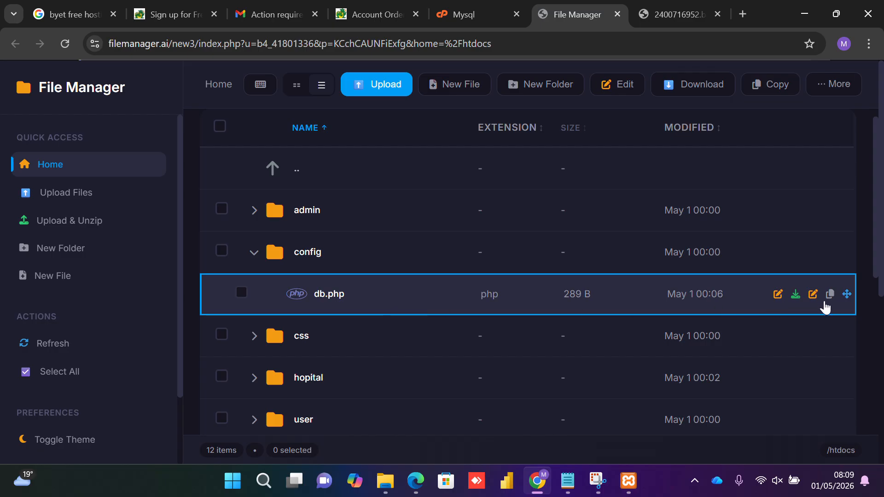
left_click(777, 294)
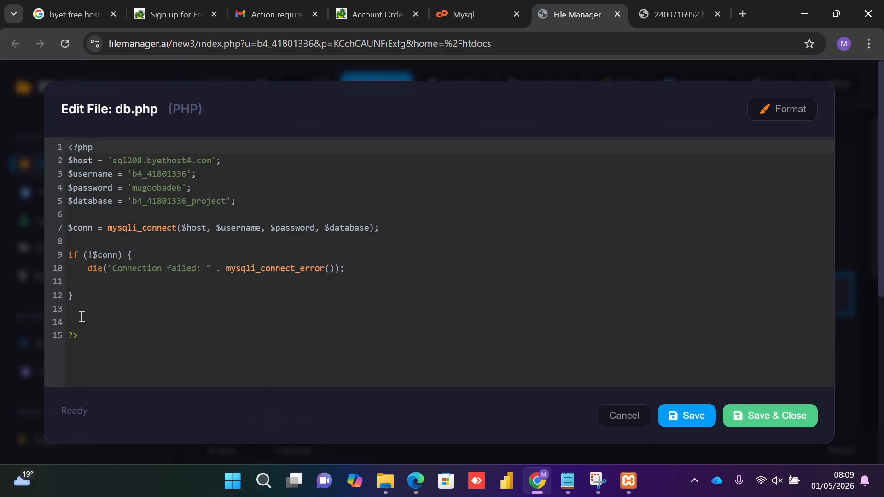
left_click_drag(82, 301, 64, 157)
key("ctrl+c")
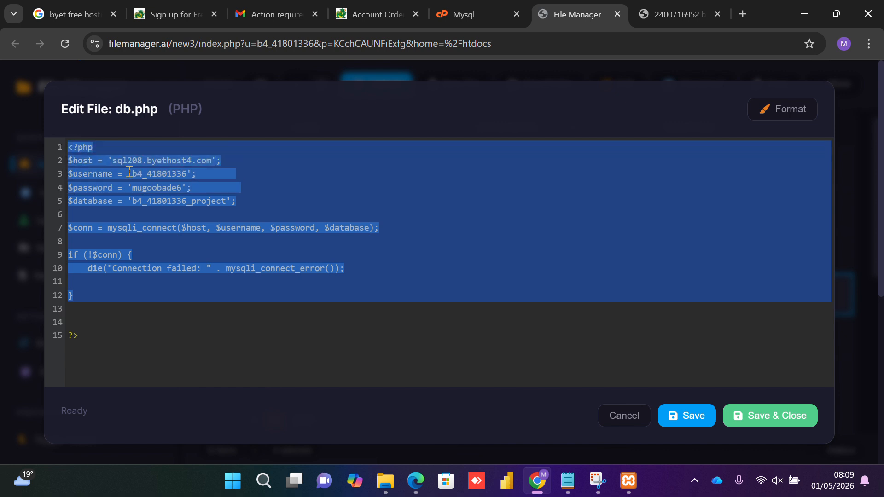
left_click(700, 416)
left_click(763, 414)
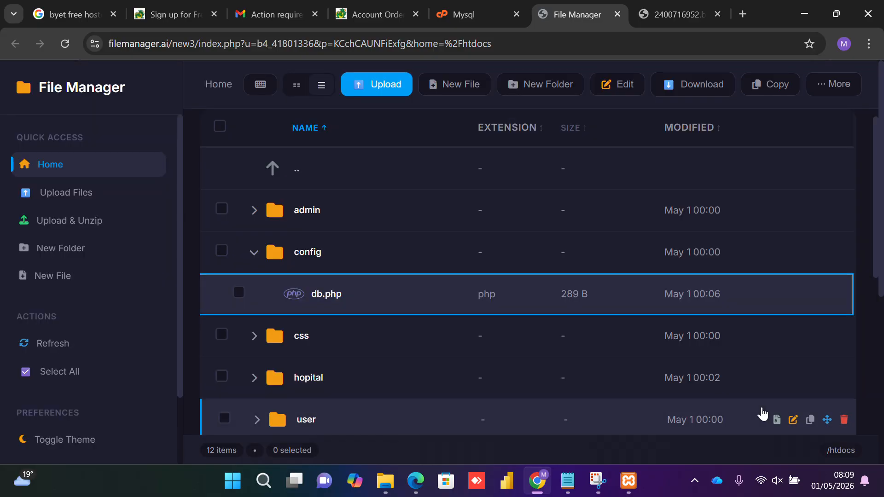
Open user/register.php from the user folder for editing.
scroll(448, 383, "down", 5)
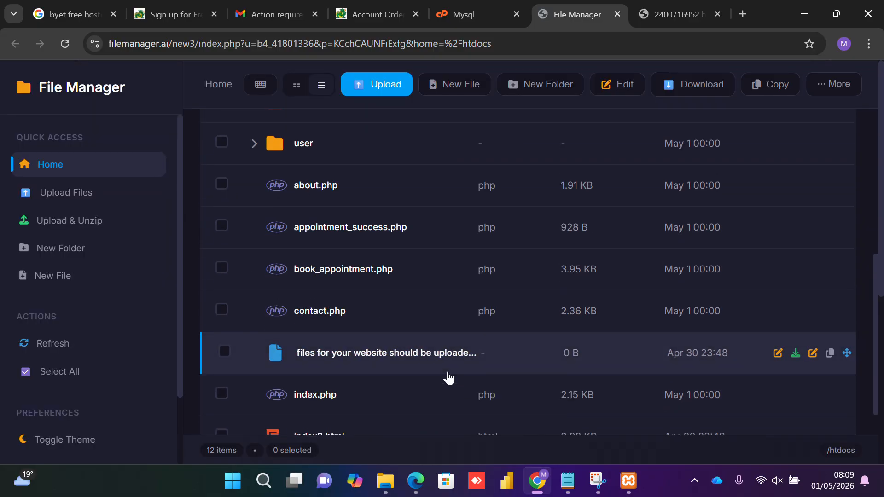
scroll(442, 375, "down", 3)
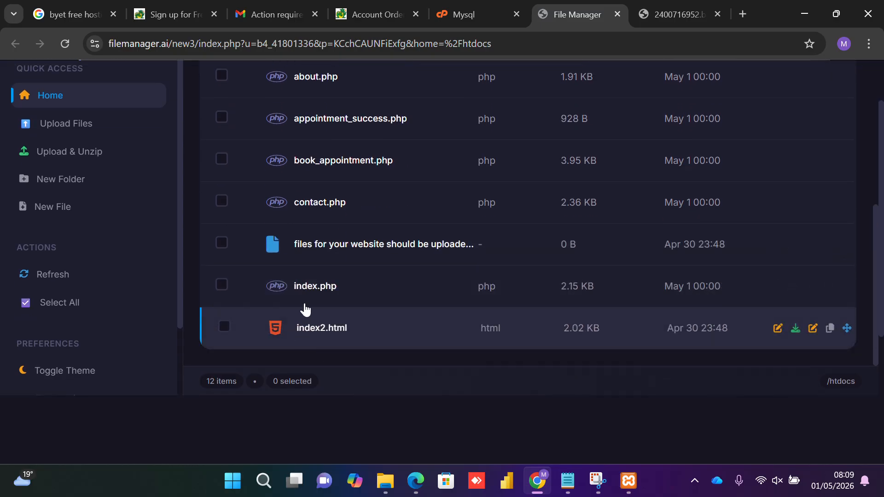
scroll(313, 240, "up", 2)
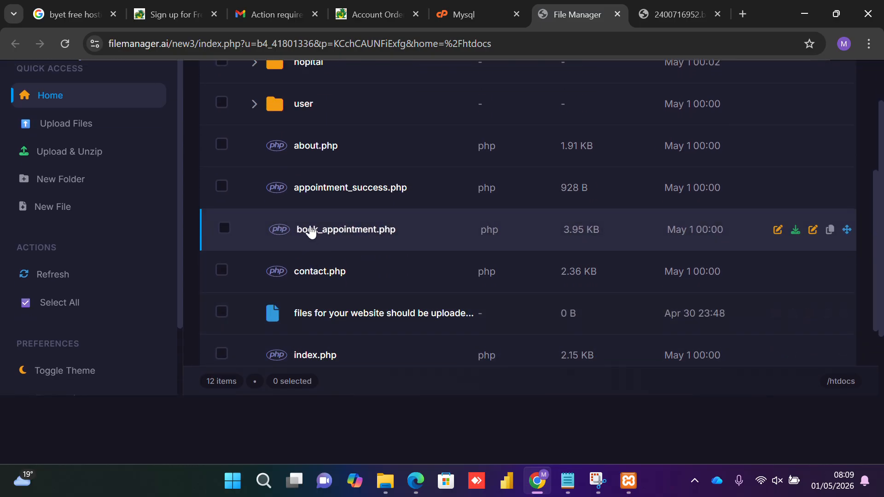
scroll(323, 208, "up", 2)
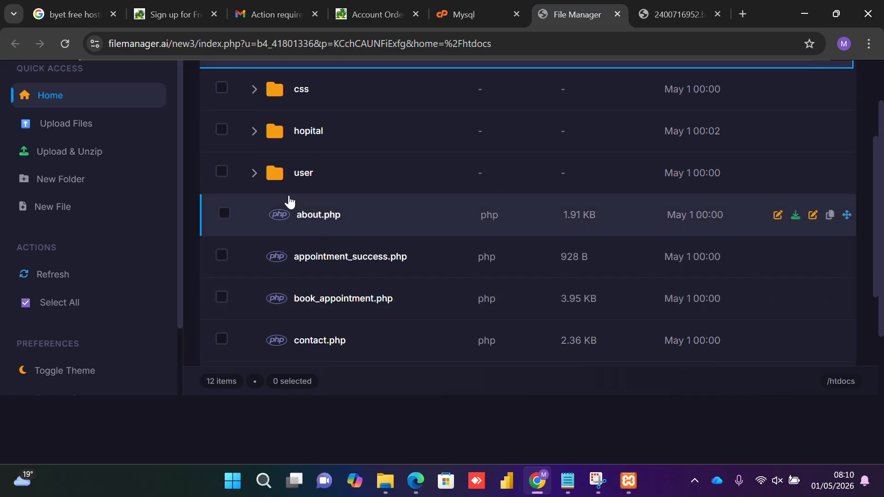
left_click(258, 175)
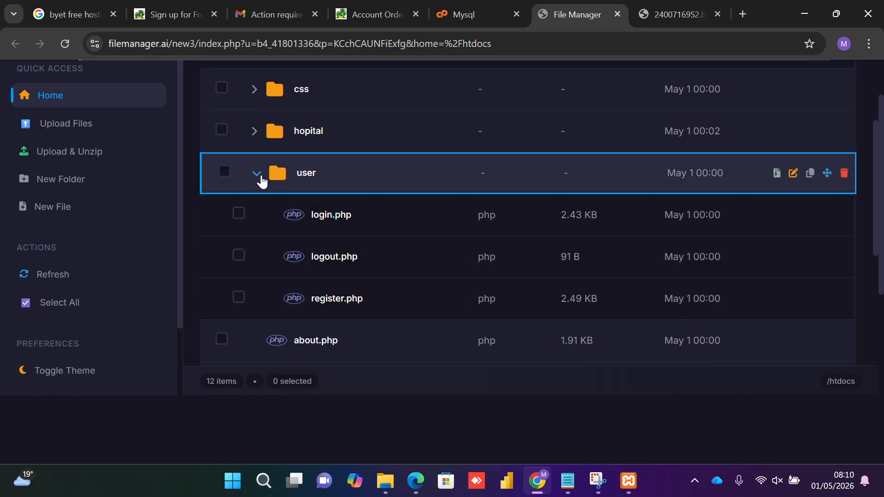
left_click(348, 304)
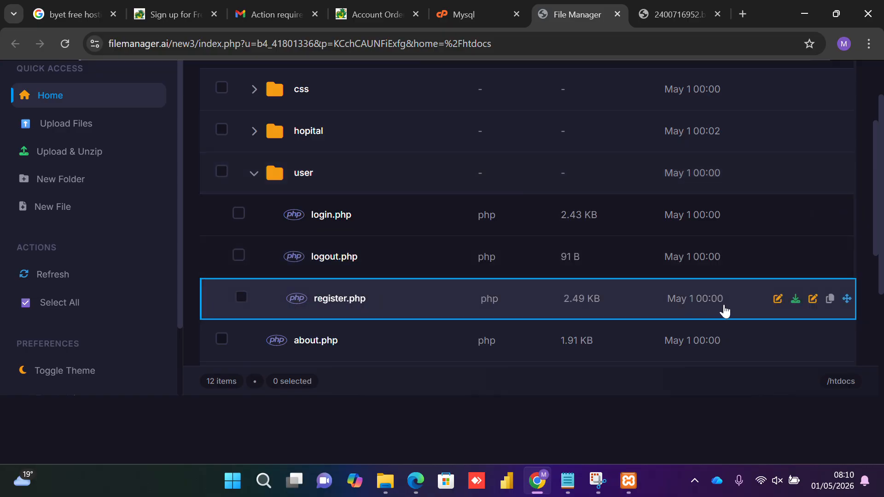
left_click(778, 299)
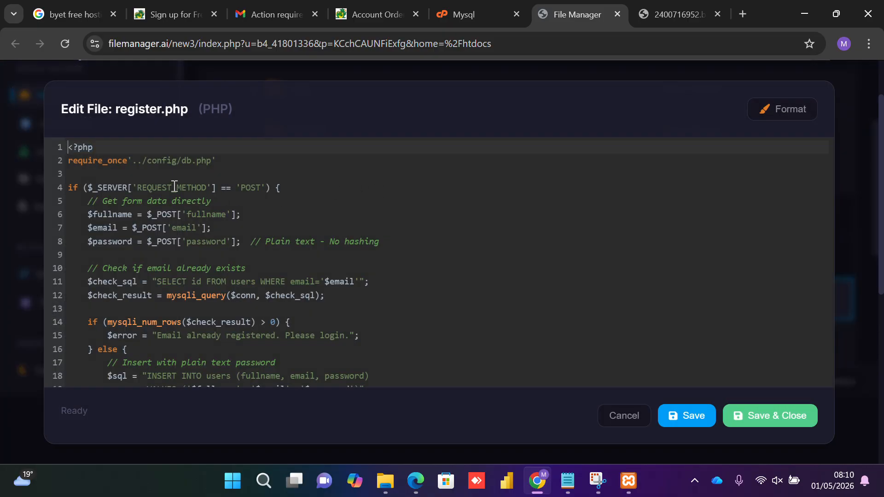
Replace the require_once line with the connection code, remove the duplicate <?php, and save.
left_click(206, 160)
left_click_drag(216, 161, 62, 161)
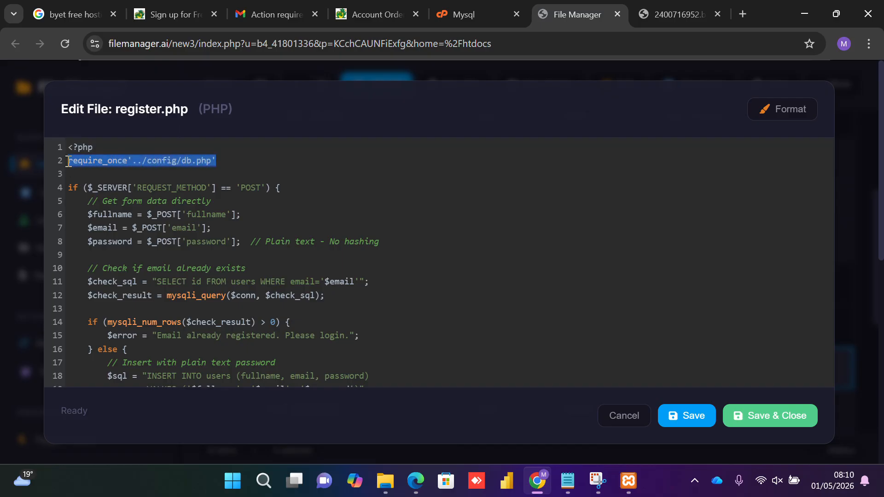
key("ctrl+v")
double_click(102, 150)
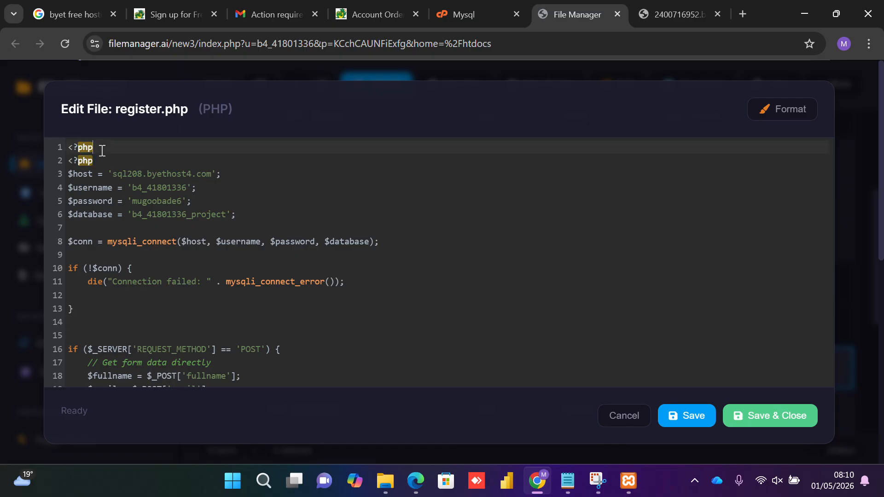
key("BackSpace")
key("BackSpace")
key("BackSpace")
left_click(766, 420)
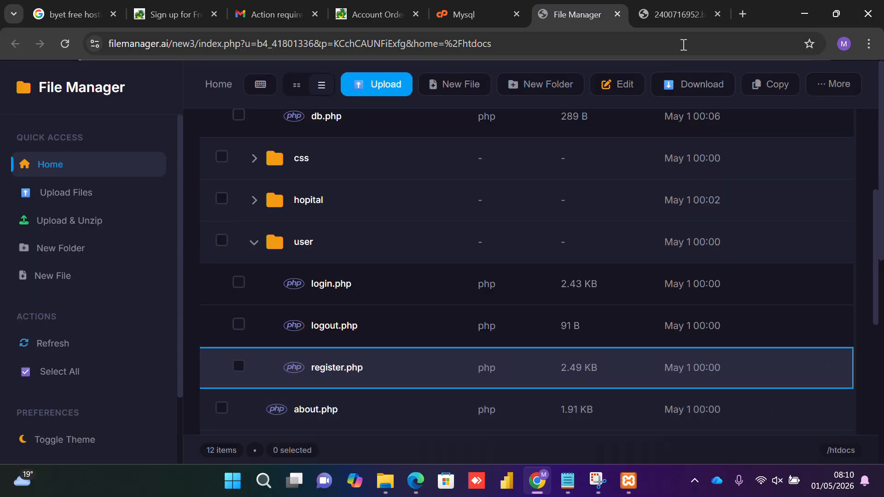
left_click(682, 14)
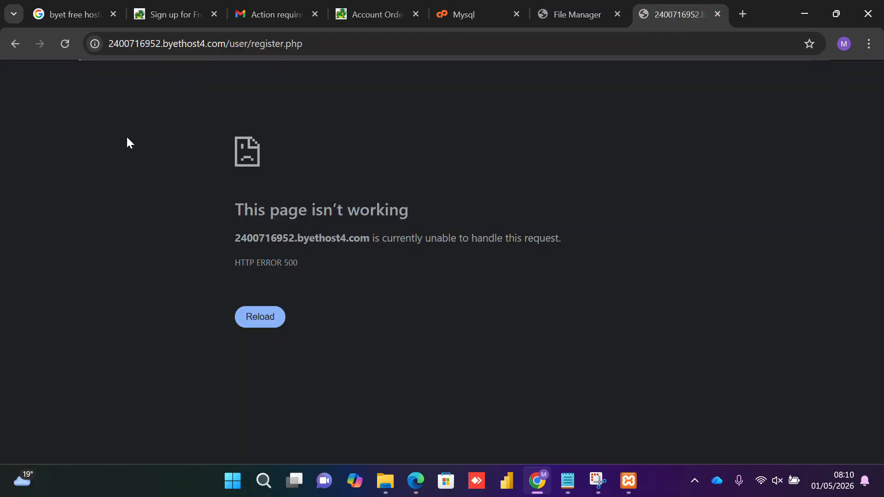
Reload the register page, enter a full name, the saved e-mail and a password, and submit.
left_click(64, 44)
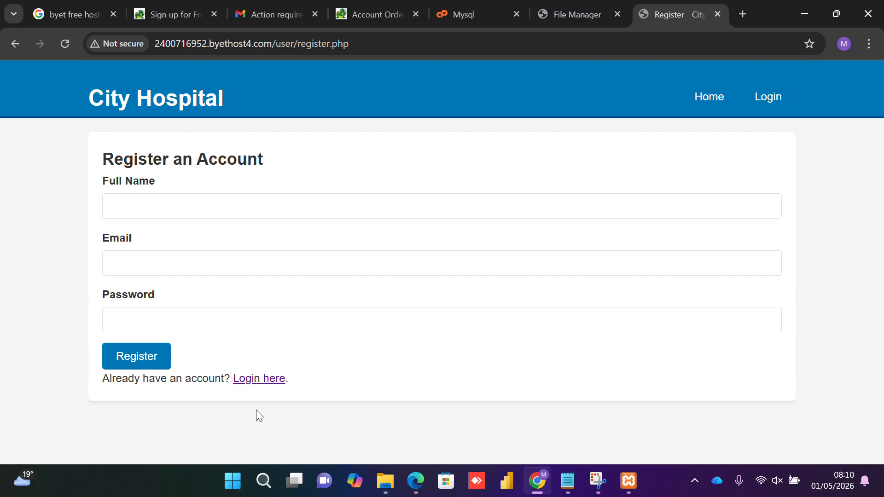
left_click(206, 201)
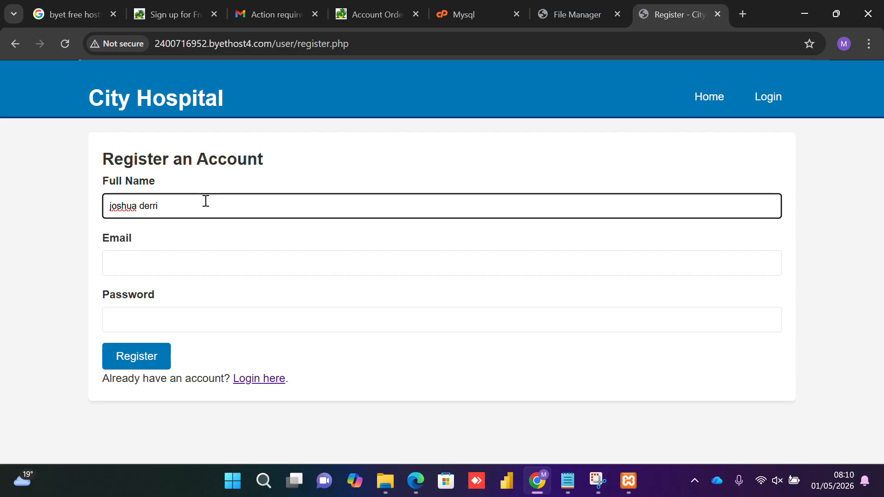
left_click(256, 261)
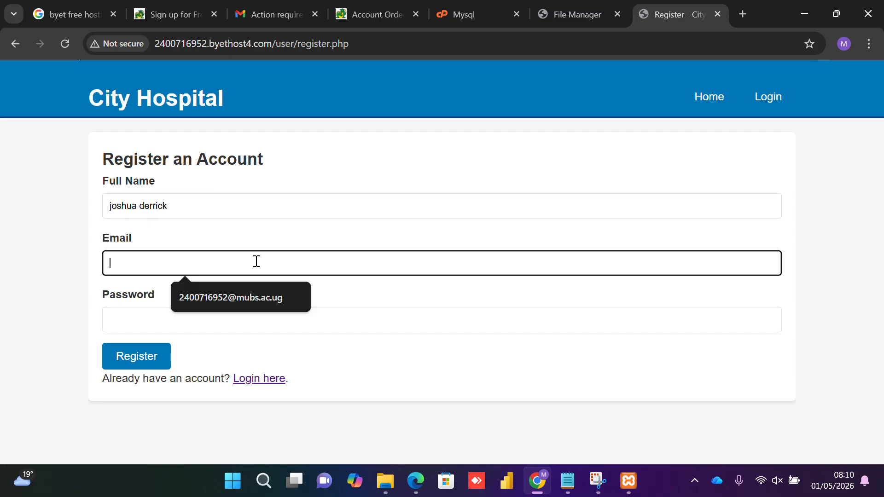
left_click(253, 284)
left_click(205, 320)
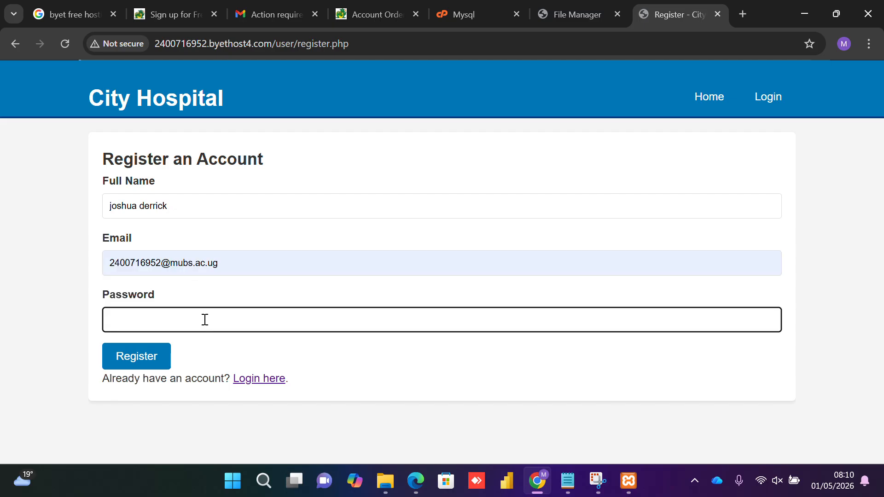
type("•")
left_click(146, 357)
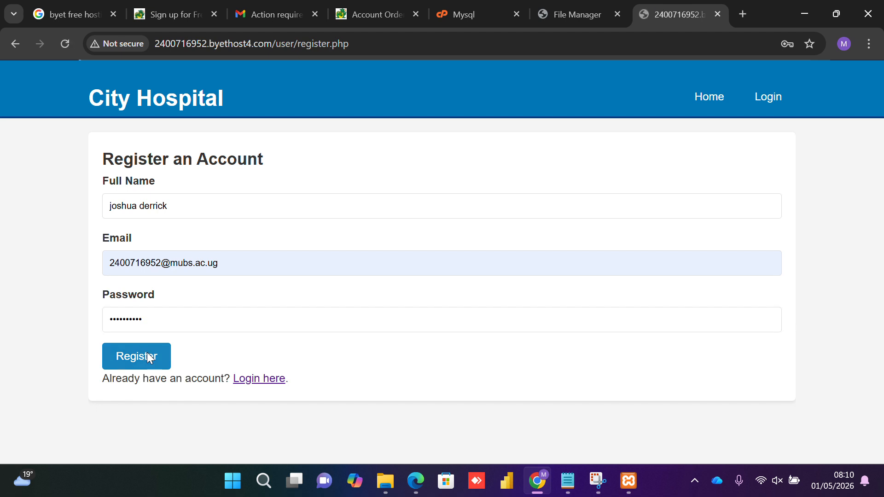